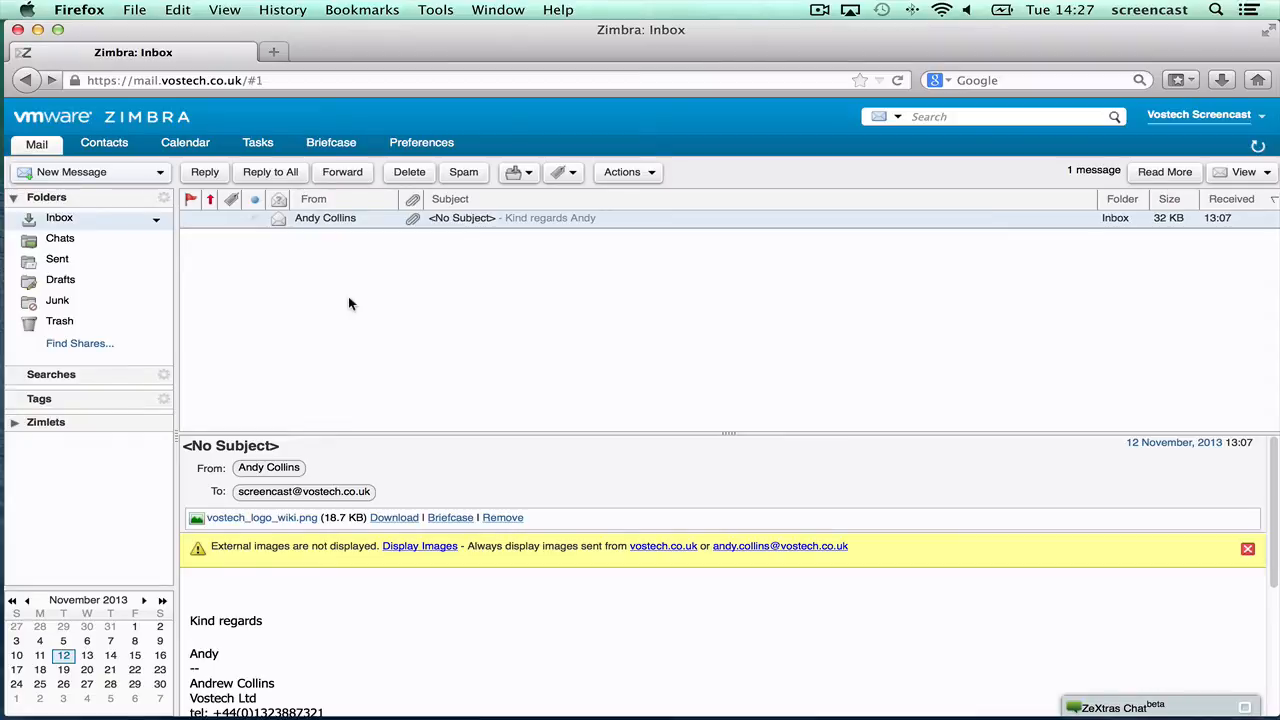
- Switch from the Inbox to the Preferences tab, landing on General settings
{"action": "left_click", "coordinate": [415, 146]}
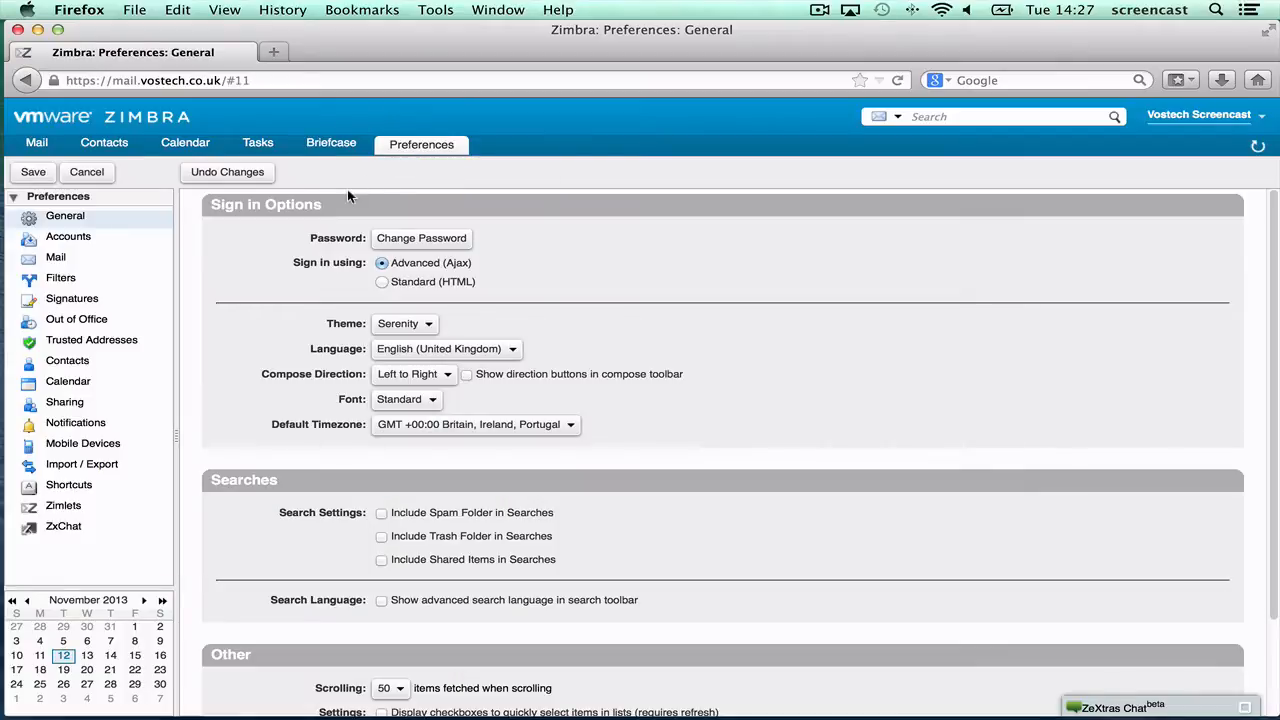
- Review the Mail preferences down to Composing Messages, then go to the Signatures page
{"action": "left_click", "coordinate": [56, 258]}
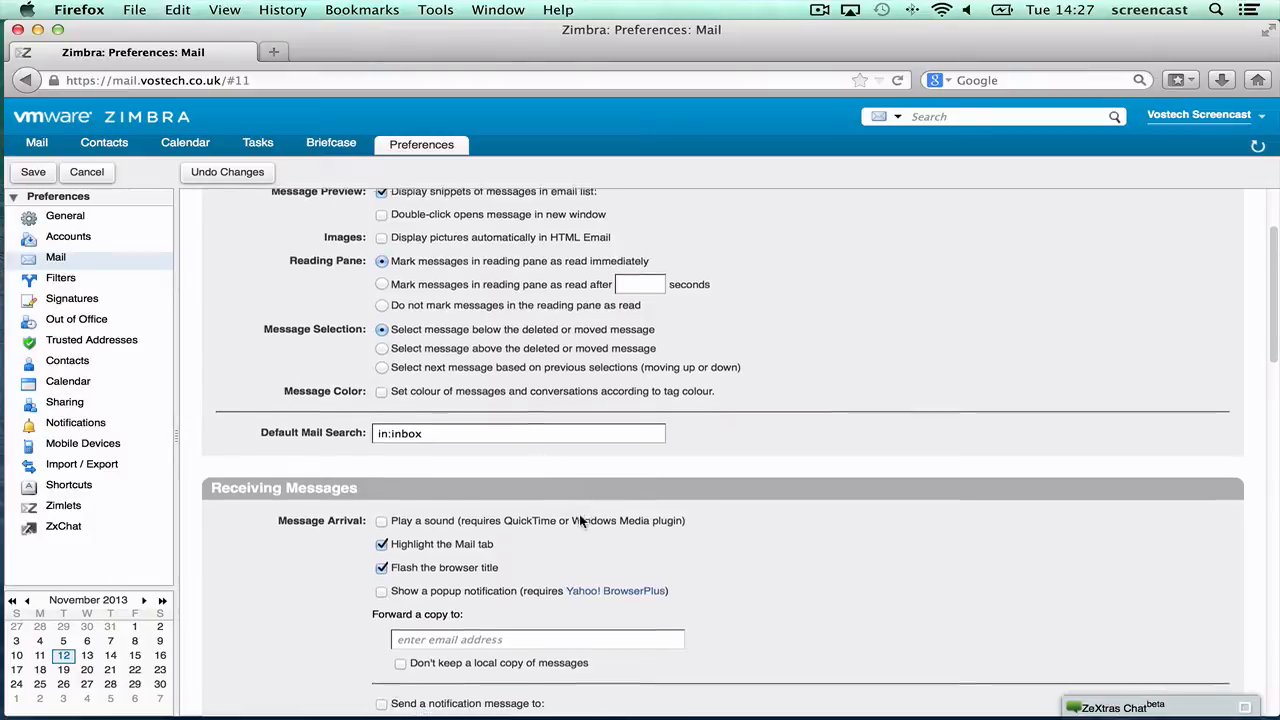
{"action": "scroll", "coordinate": [580, 521], "scroll_direction": "down", "scroll_amount": 10}
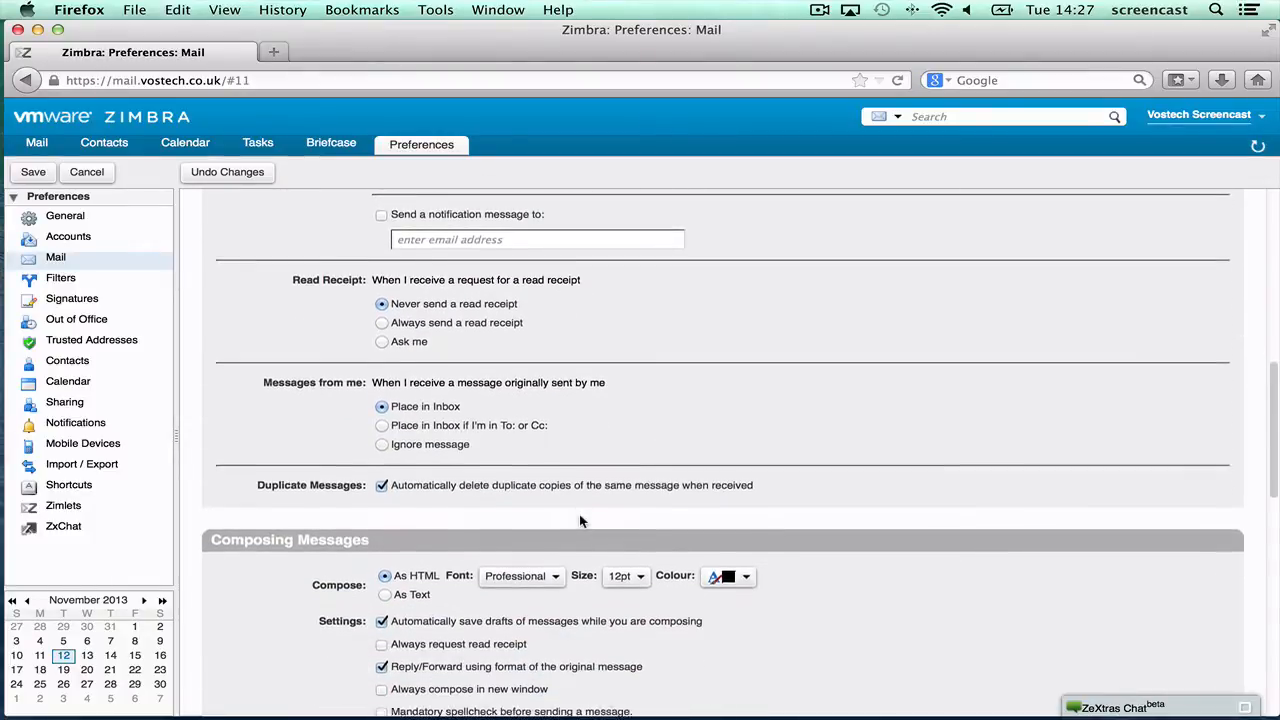
{"action": "scroll", "coordinate": [580, 521], "scroll_direction": "down", "scroll_amount": 3}
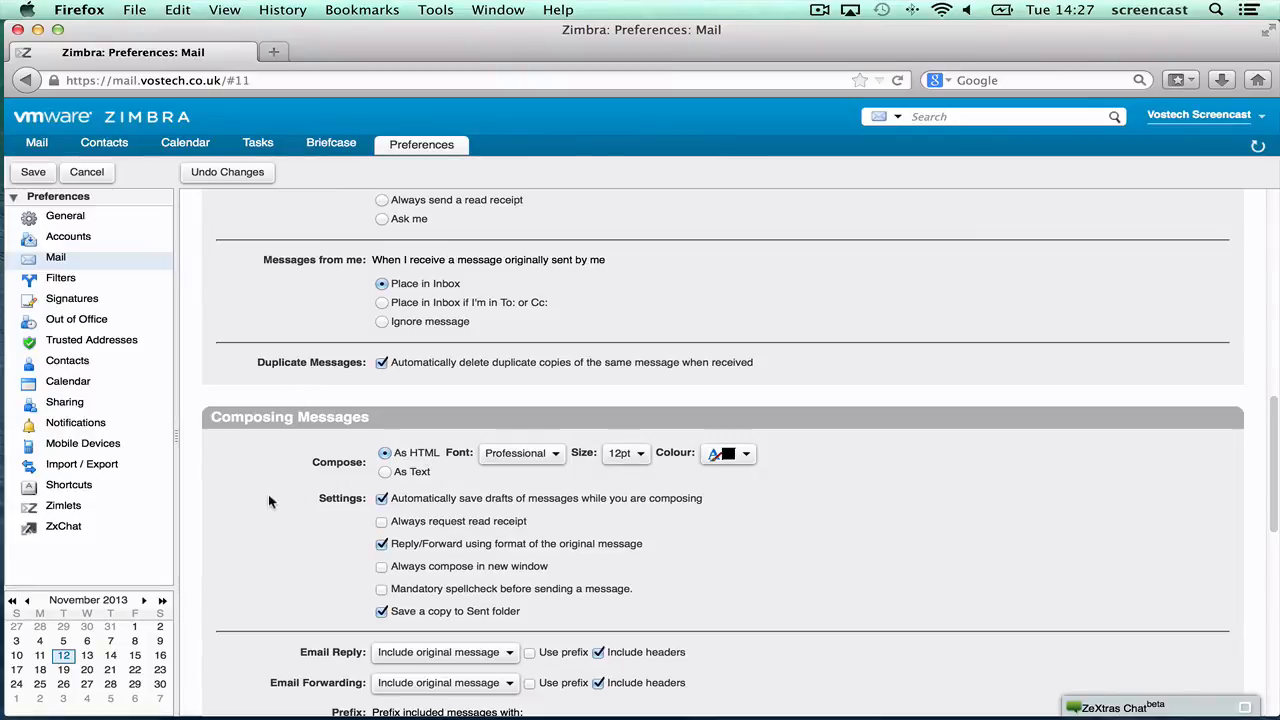
{"action": "left_click", "coordinate": [63, 302]}
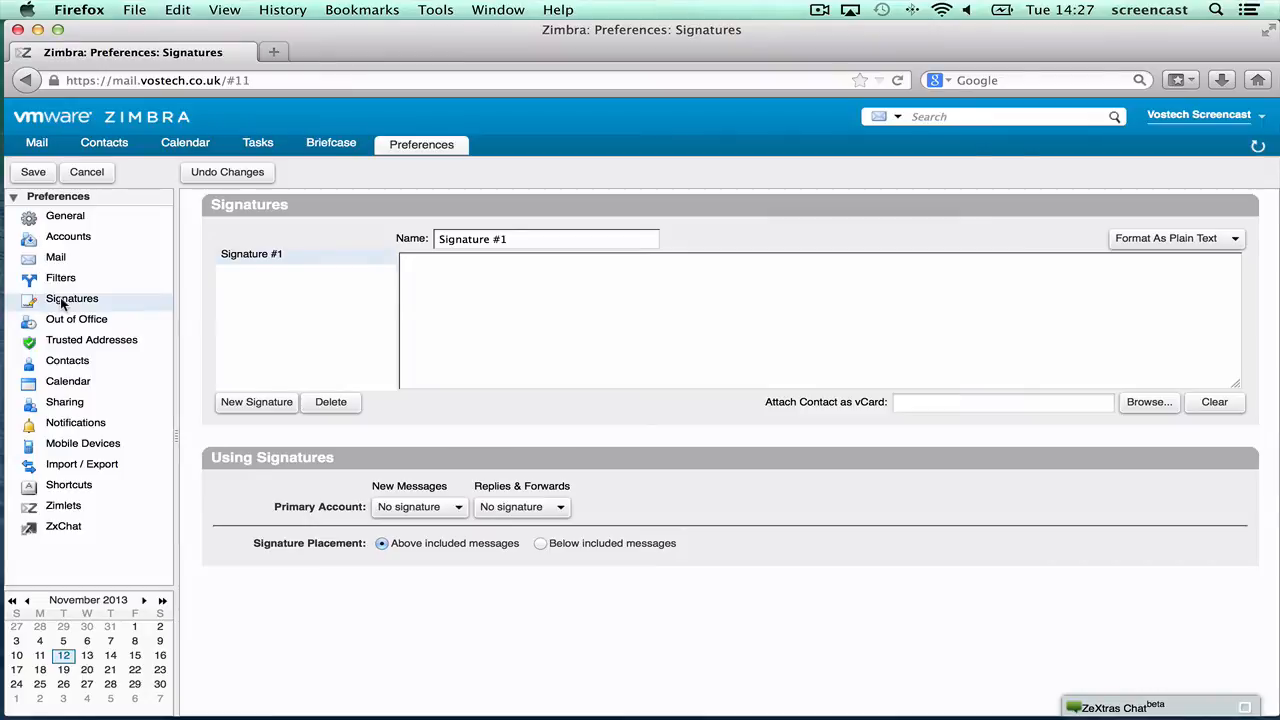
- Rename Signature #1 to 'main sig' and set its format to HTML
{"action": "left_click_drag", "start_coordinate": [525, 238], "coordinate": [367, 231]}
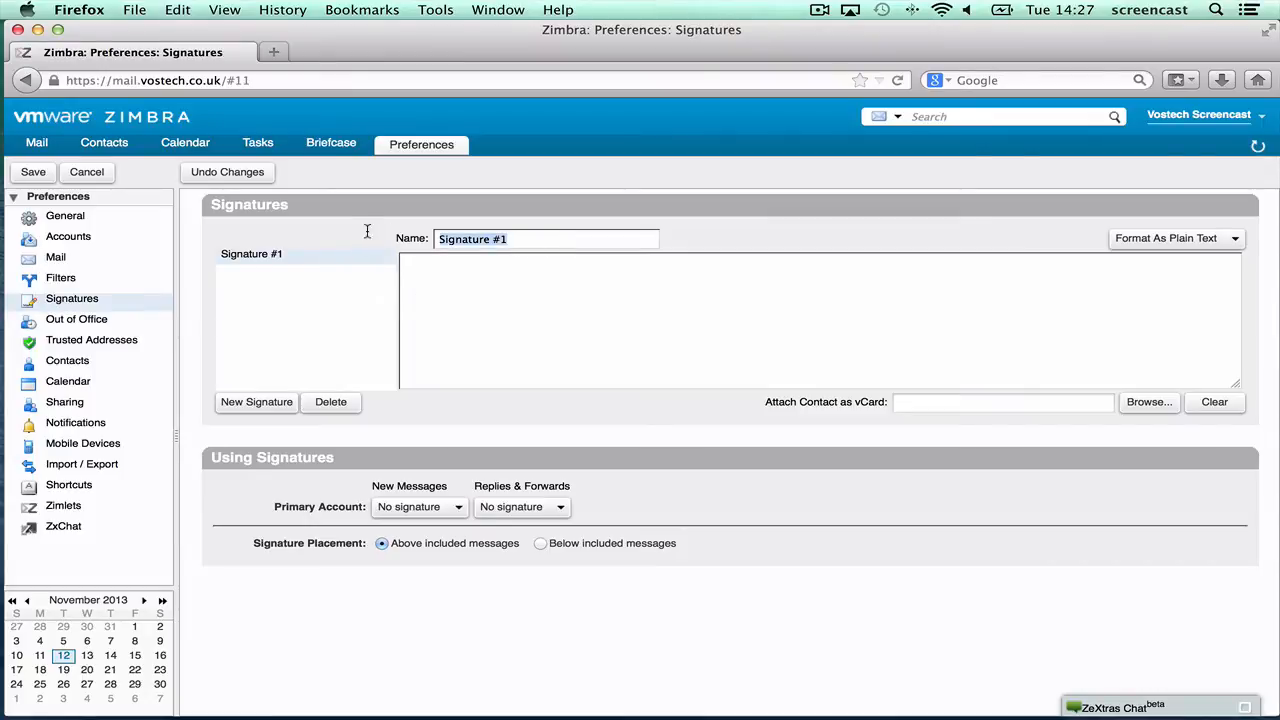
{"action": "type", "text": "main sig"}
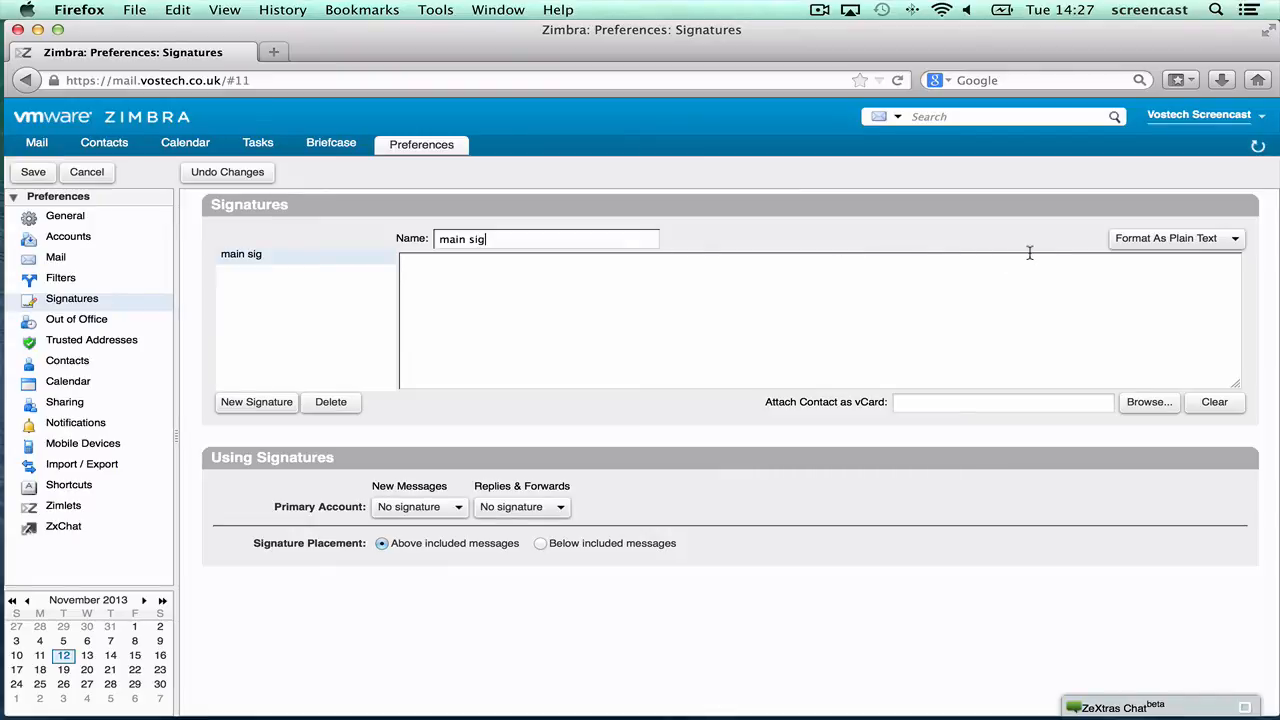
{"action": "left_click", "coordinate": [1135, 243]}
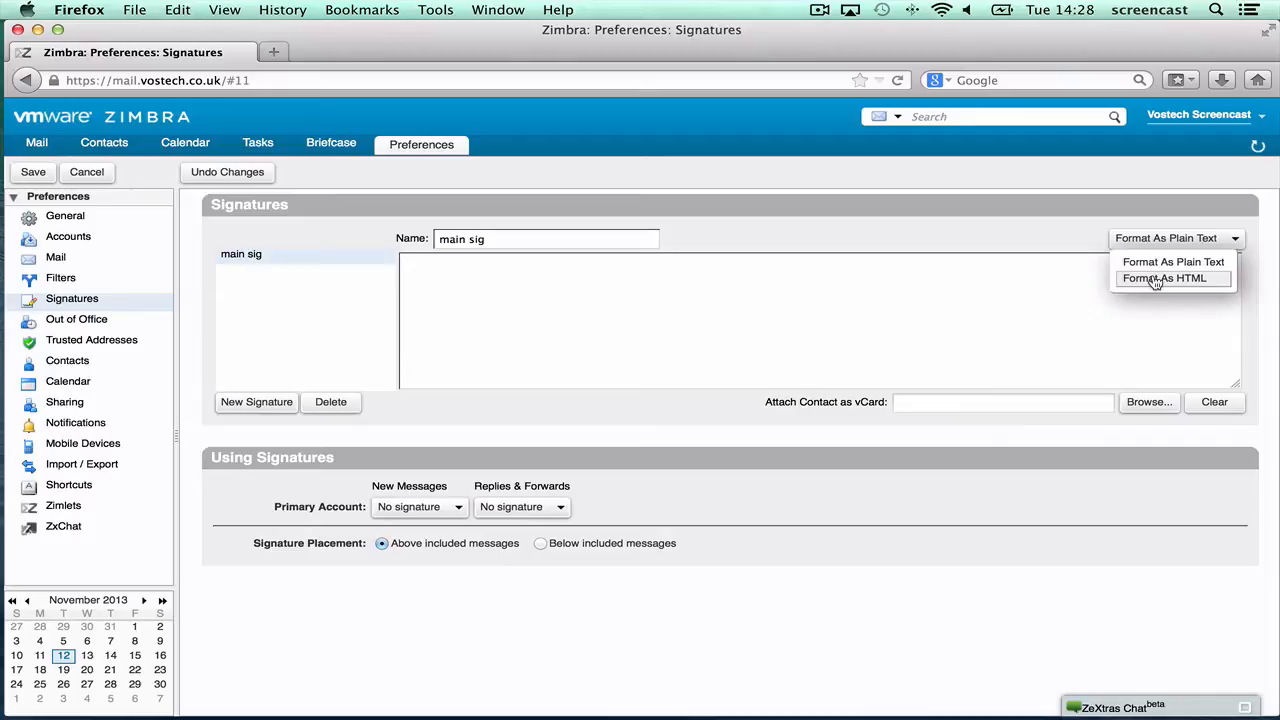
{"action": "left_click", "coordinate": [1160, 278]}
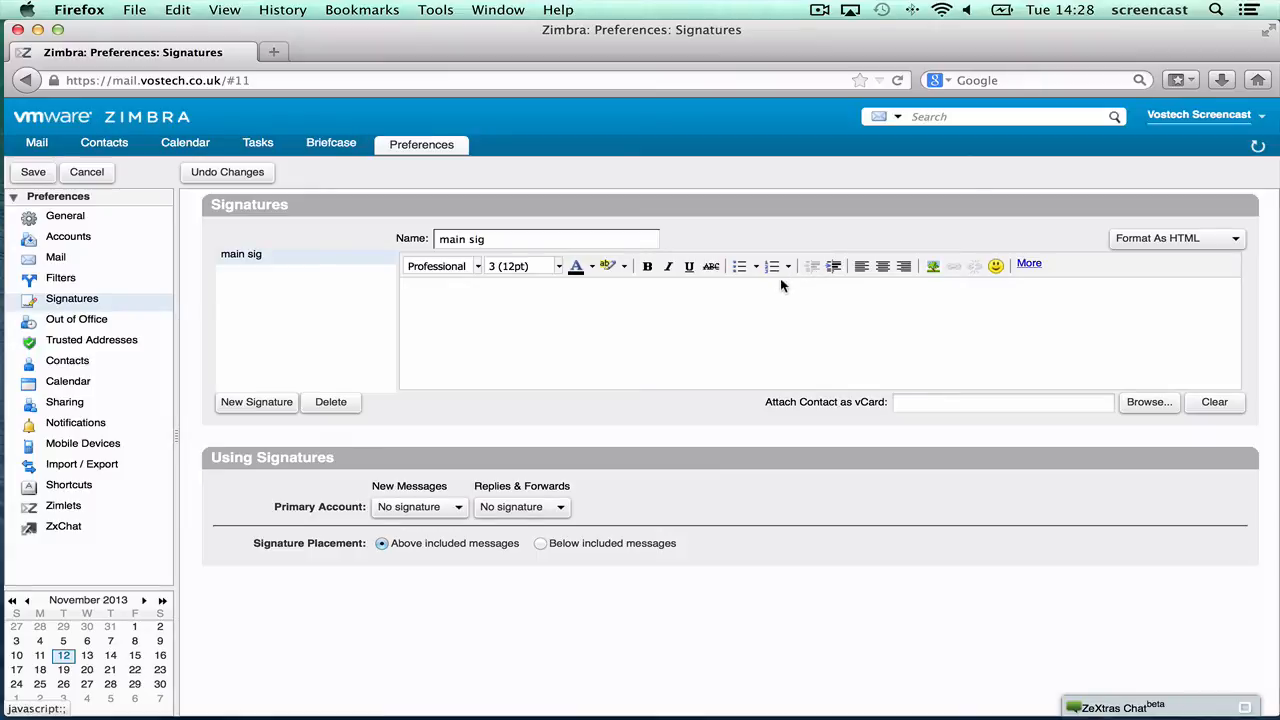
{"action": "left_click", "coordinate": [477, 302]}
- Write 'Kind regards', the sender's name, and separate Tel and Fax number lines in main sig
{"action": "type", "text": "Kind"}
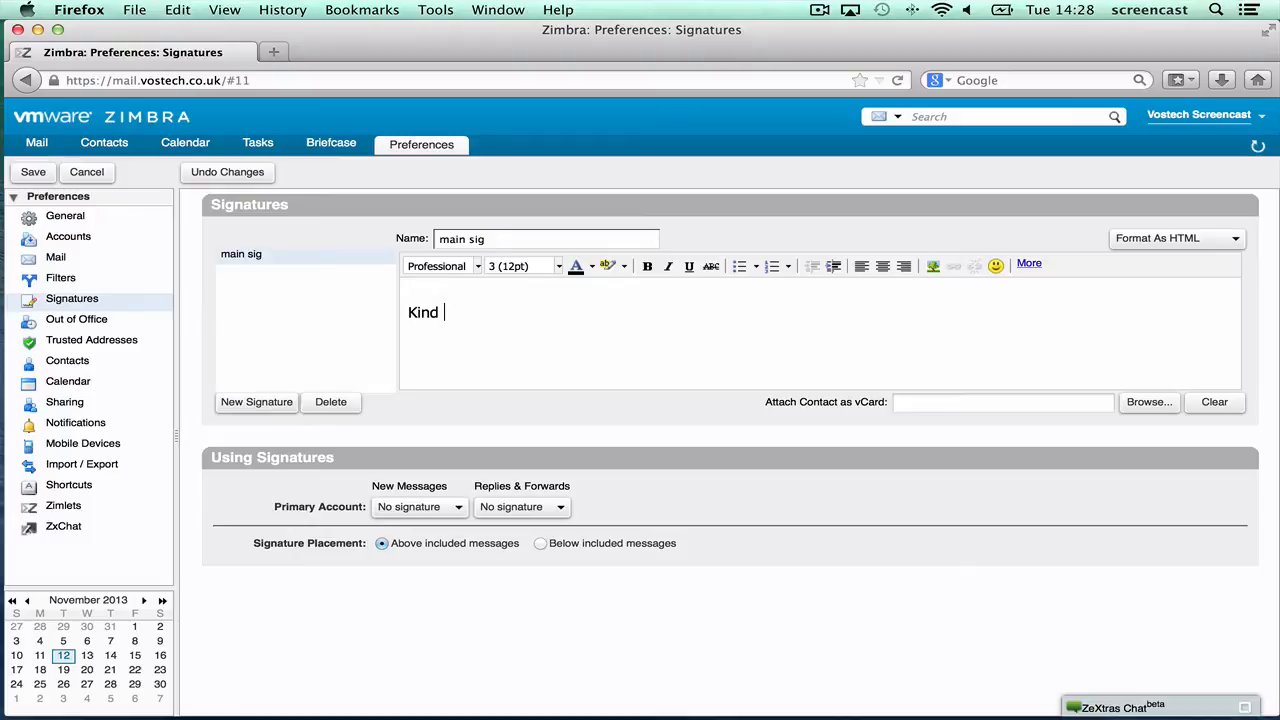
{"action": "type", "text": " regards"}
{"action": "key", "text": "Return"}
{"action": "type", "text": "Andy"}
{"action": "key", "text": "Return"}
{"action": "type", "text": "Tel"}
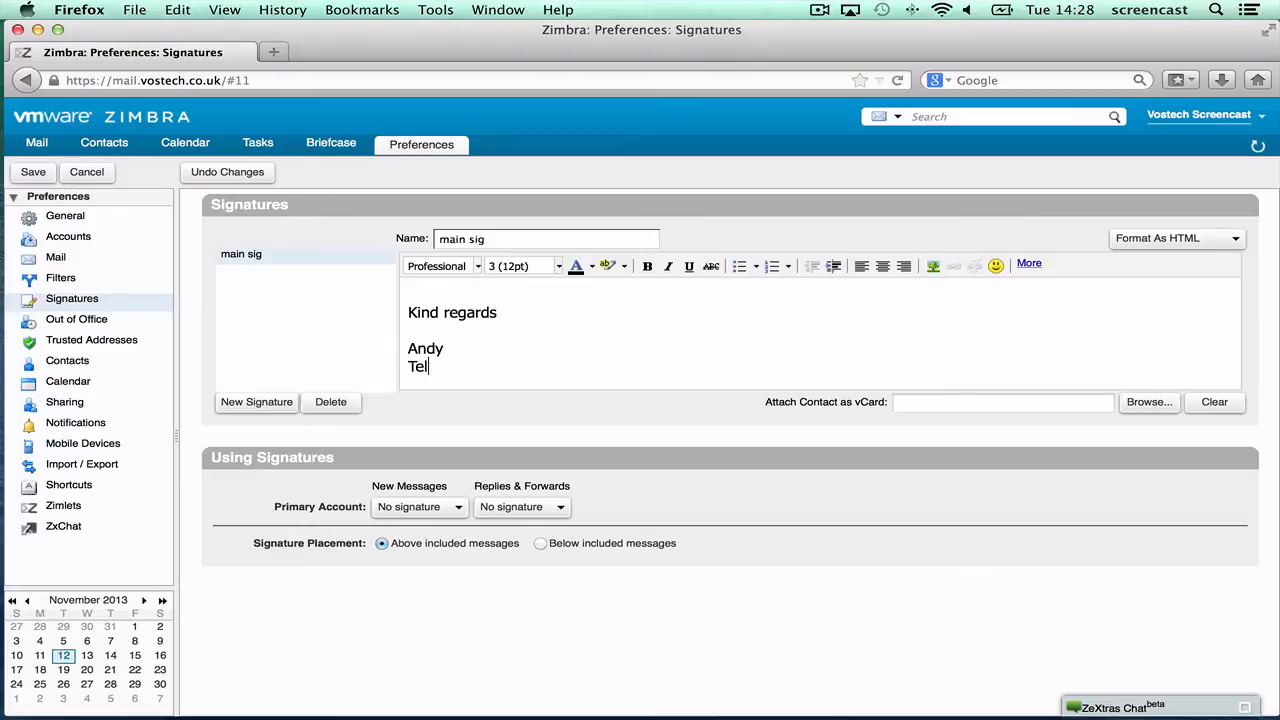
{"action": "key", "text": "Return"}
{"action": "type", "text": "Fax"}
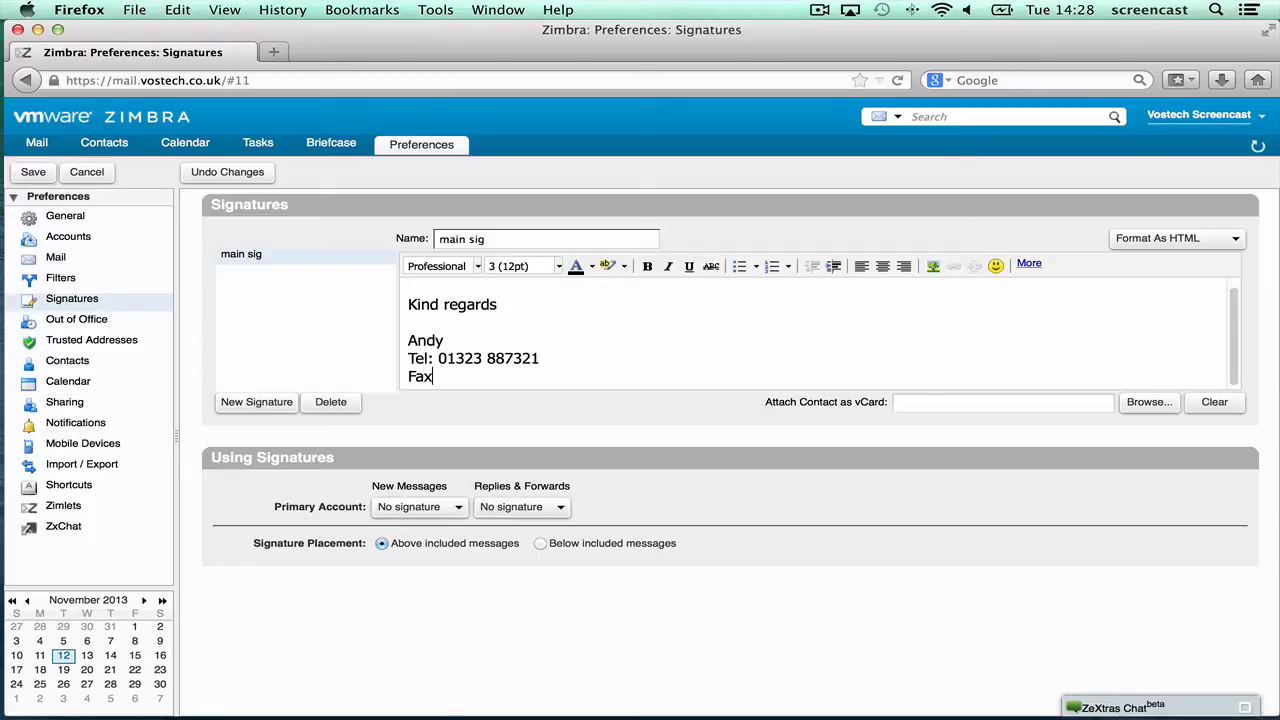
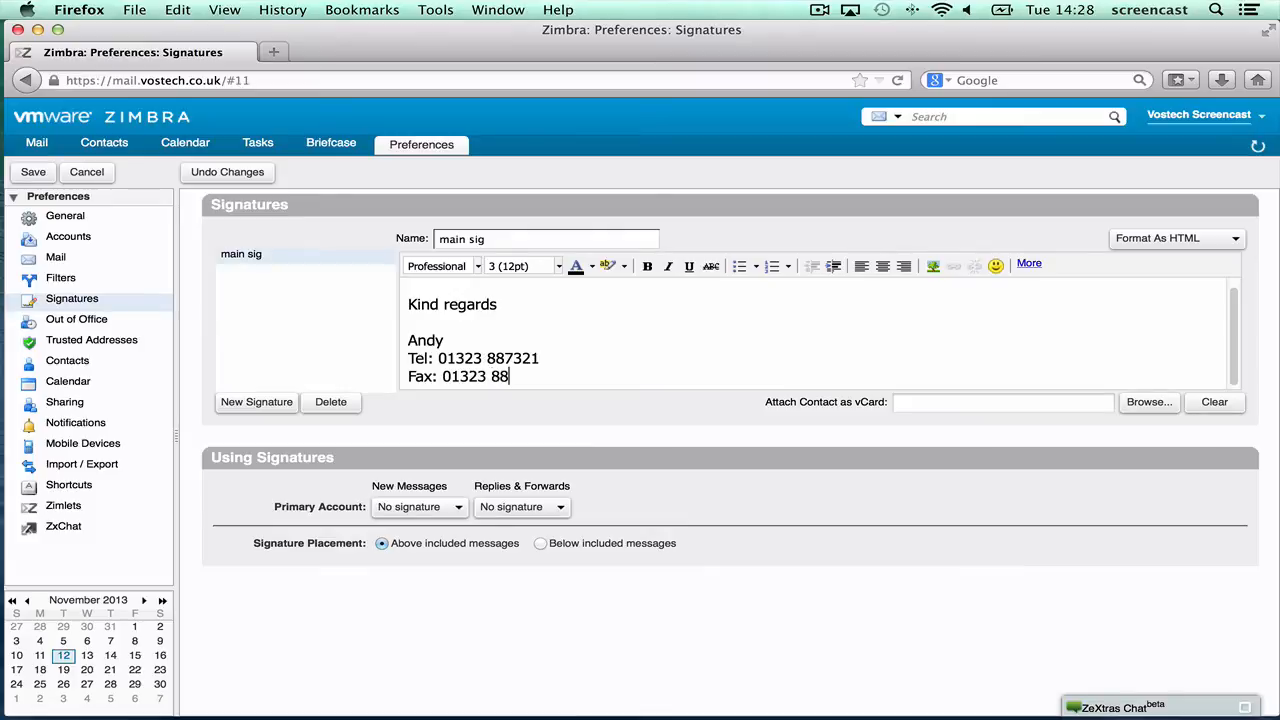
{"action": "key", "text": "Return"}
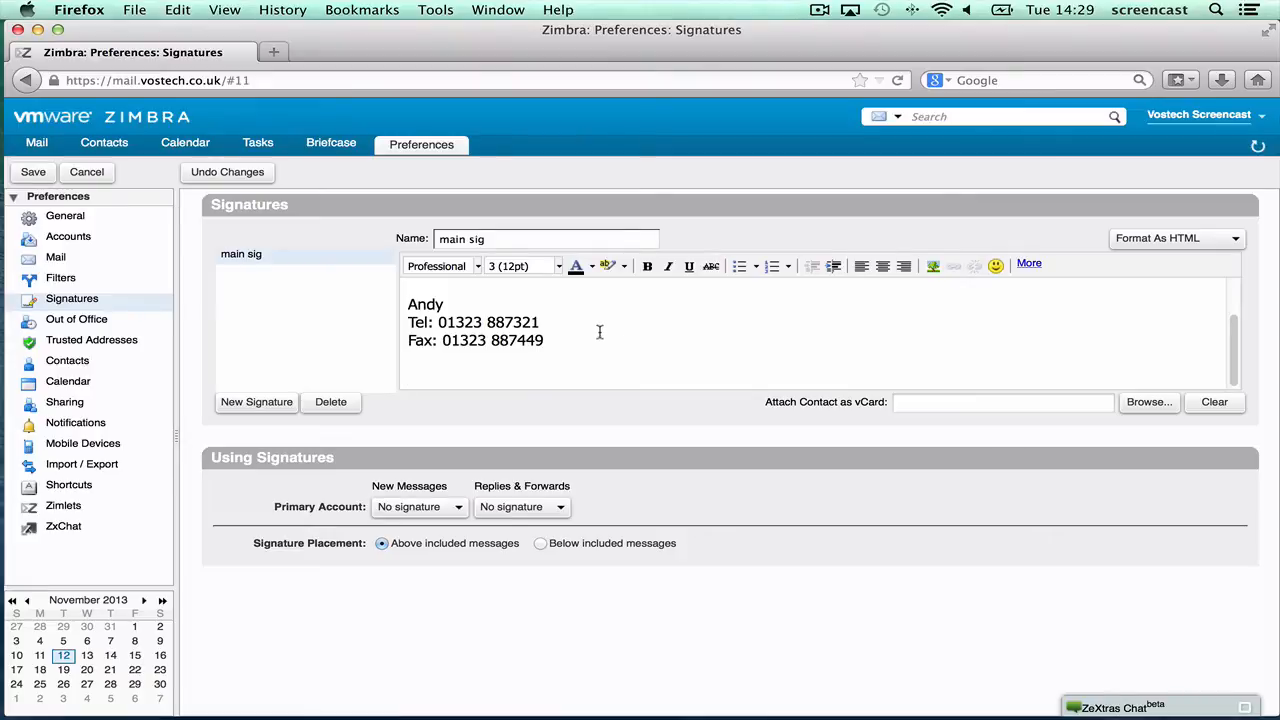
- Upload and insert the vostech_logo_wiki.png logo below the Fax line in main sig
{"action": "left_click", "coordinate": [931, 265]}
{"action": "left_click", "coordinate": [538, 373]}
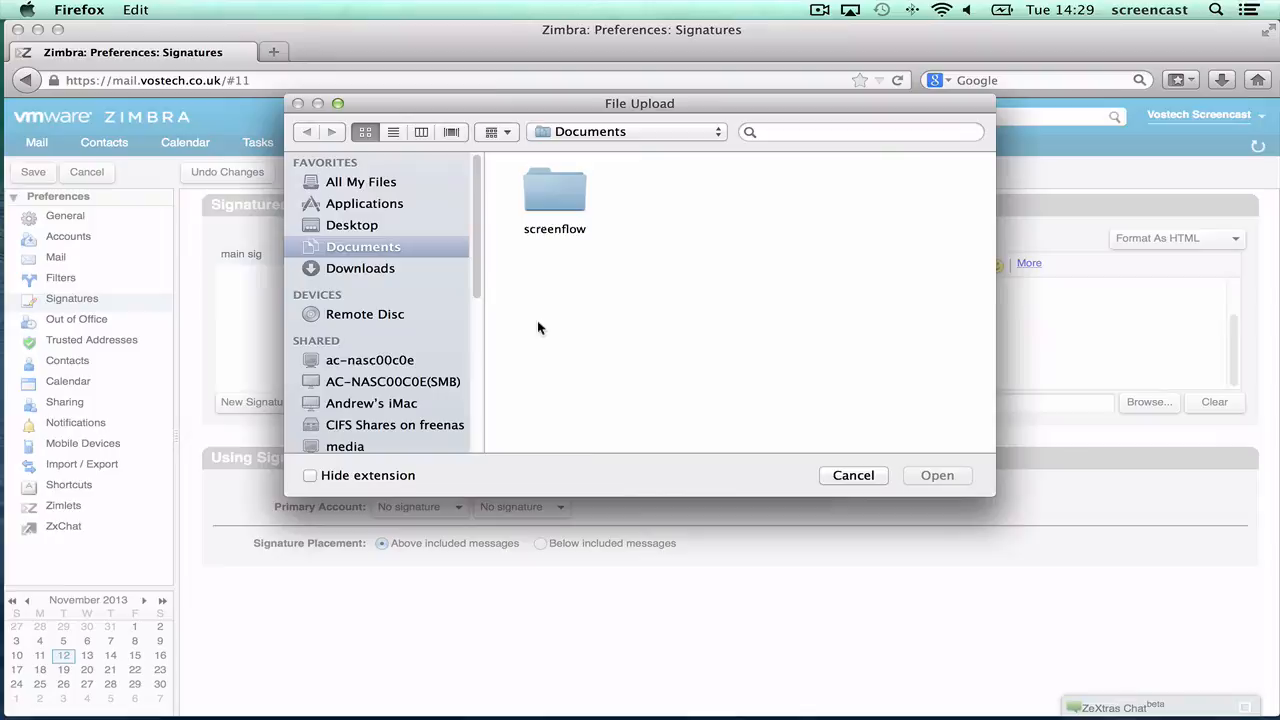
{"action": "double_click", "coordinate": [553, 198]}
{"action": "double_click", "coordinate": [866, 198]}
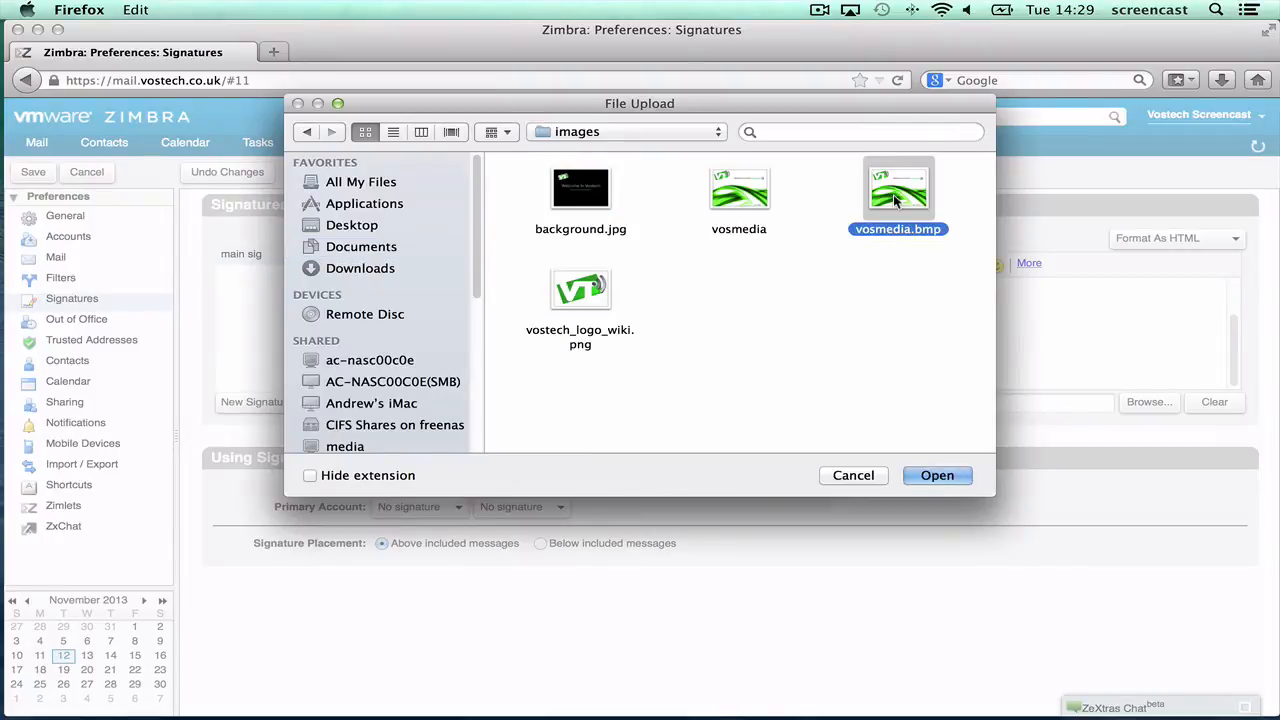
{"action": "left_click", "coordinate": [588, 310]}
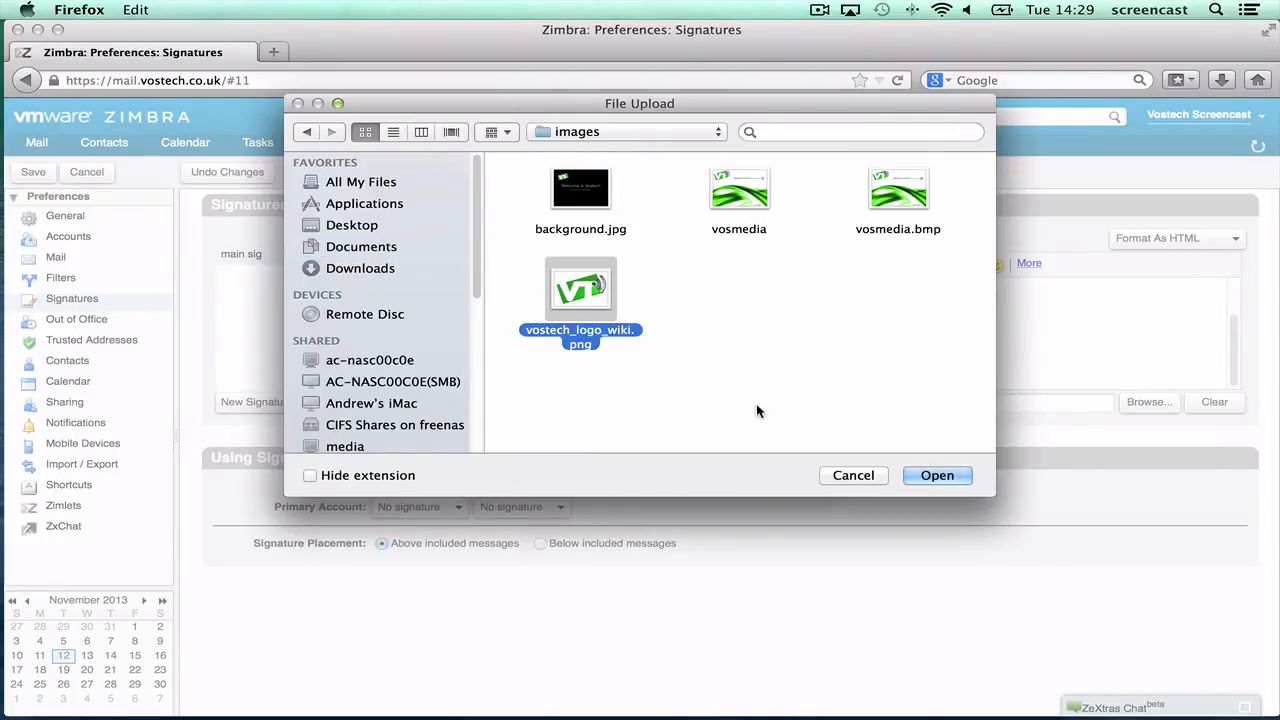
{"action": "left_click", "coordinate": [936, 475]}
{"action": "left_click", "coordinate": [720, 466]}
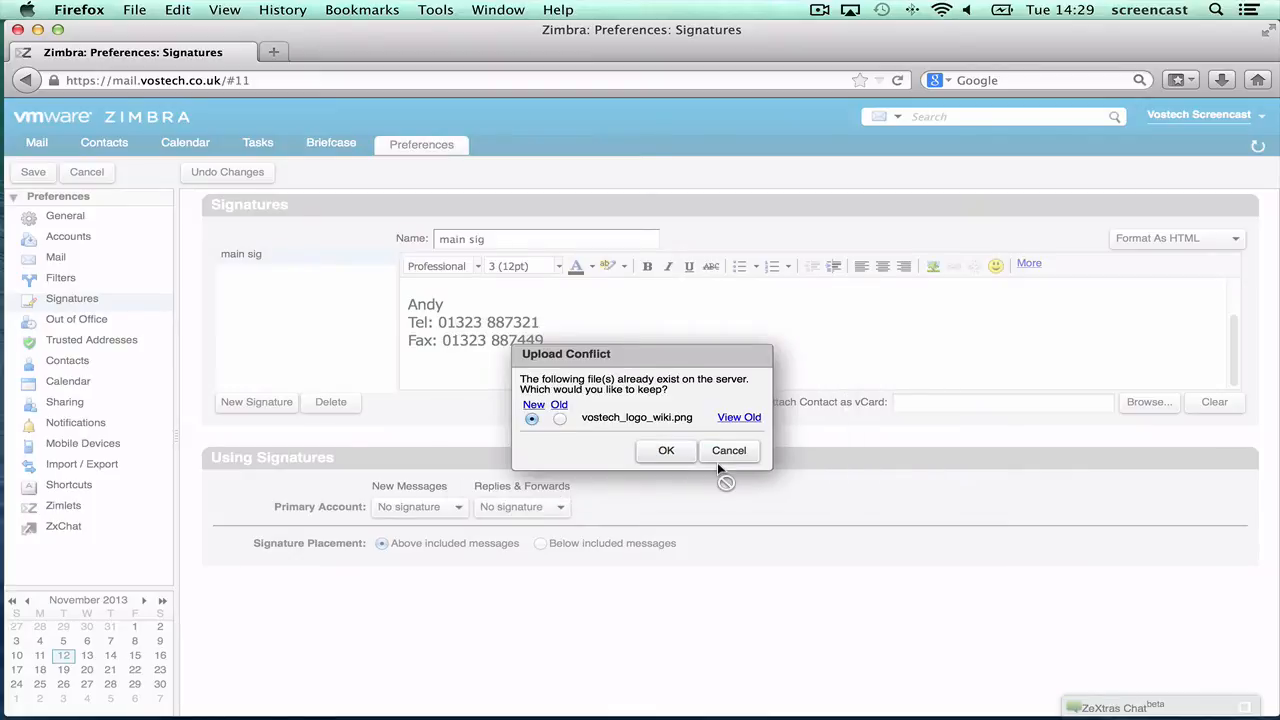
{"action": "left_click", "coordinate": [666, 451]}
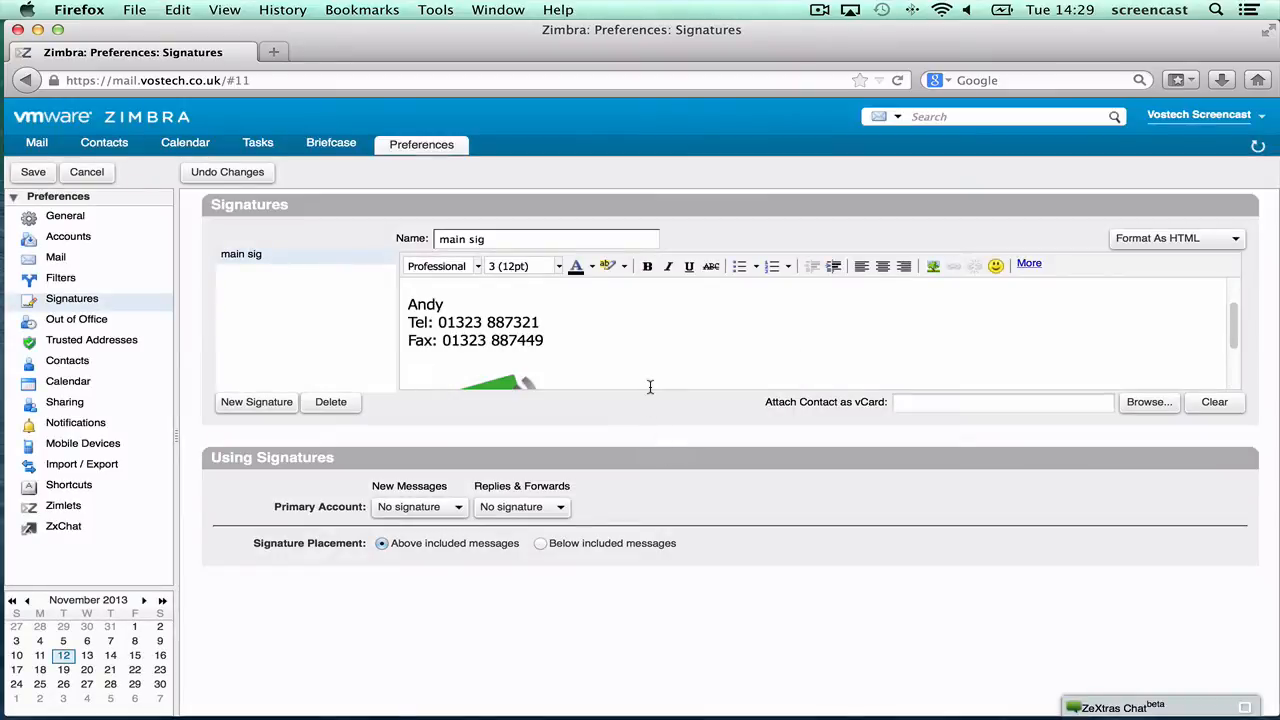
{"action": "scroll", "coordinate": [617, 339], "scroll_direction": "down", "scroll_amount": 1}
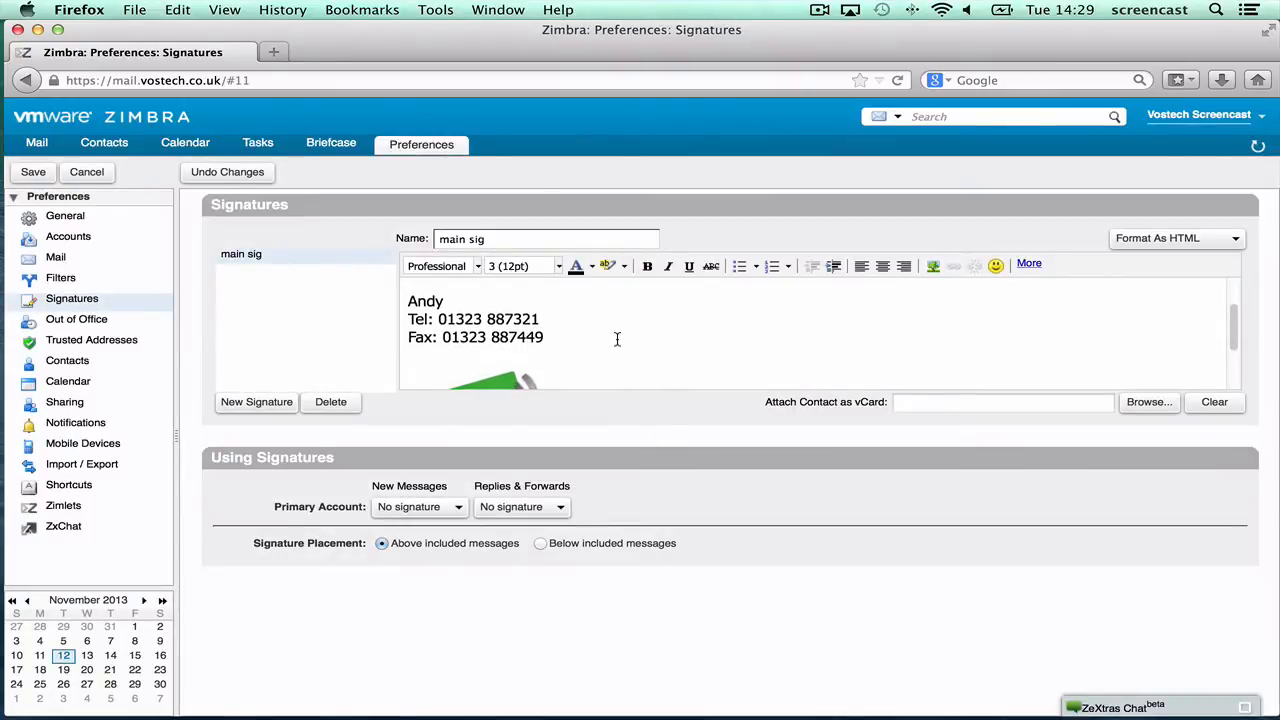
{"action": "scroll", "coordinate": [617, 339], "scroll_direction": "down", "scroll_amount": 3}
{"action": "scroll", "coordinate": [617, 339], "scroll_direction": "up", "scroll_amount": 1}
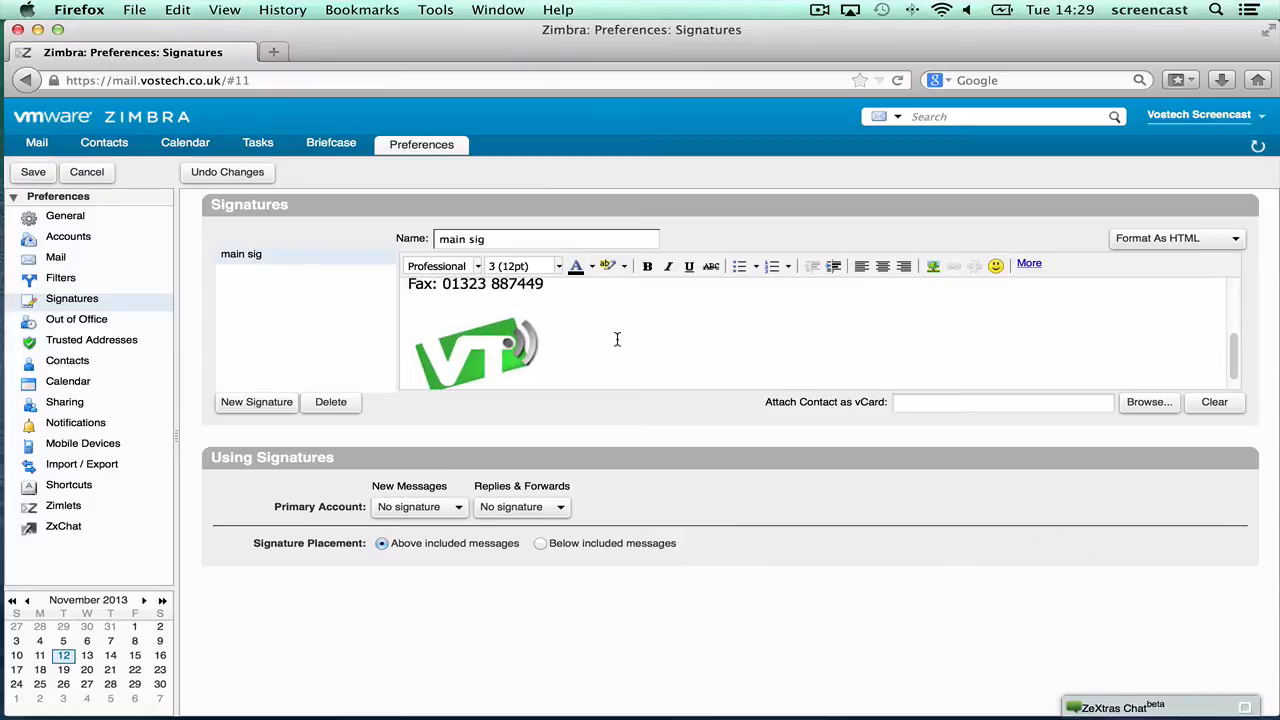
{"action": "scroll", "coordinate": [617, 339], "scroll_direction": "up", "scroll_amount": 5}
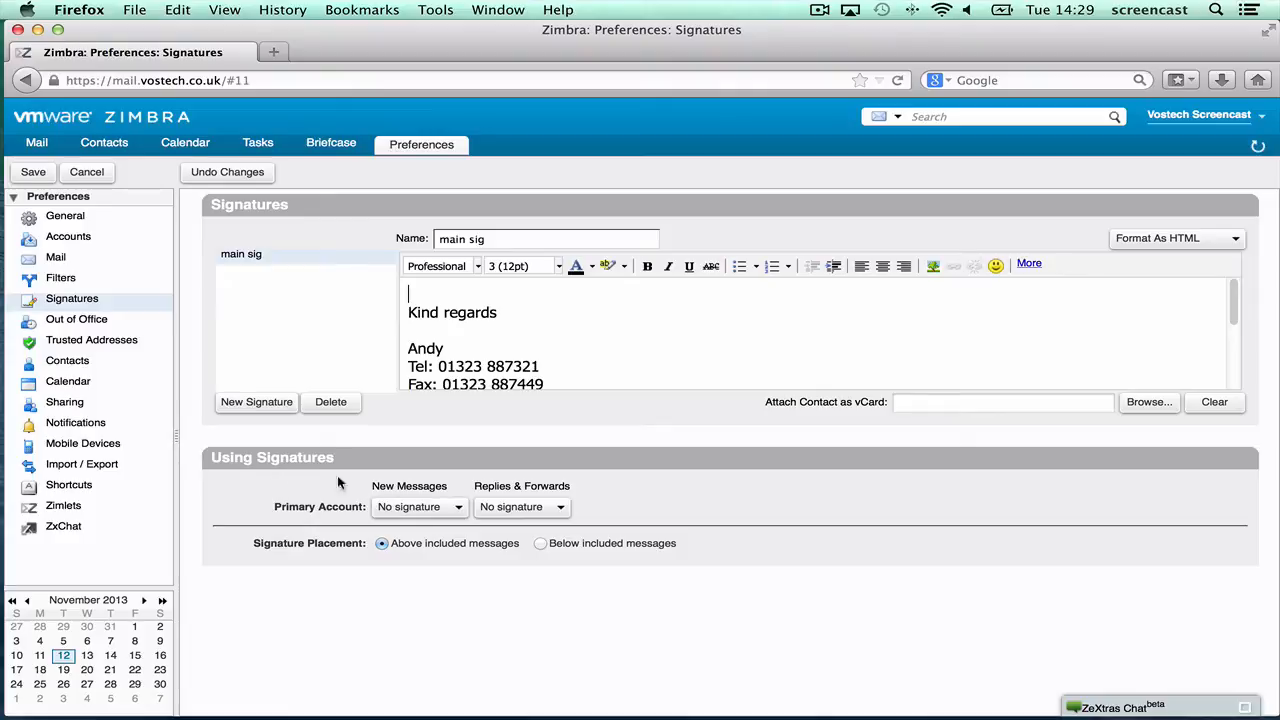
- Set the New Messages signature to main sig
{"action": "left_click", "coordinate": [458, 510]}
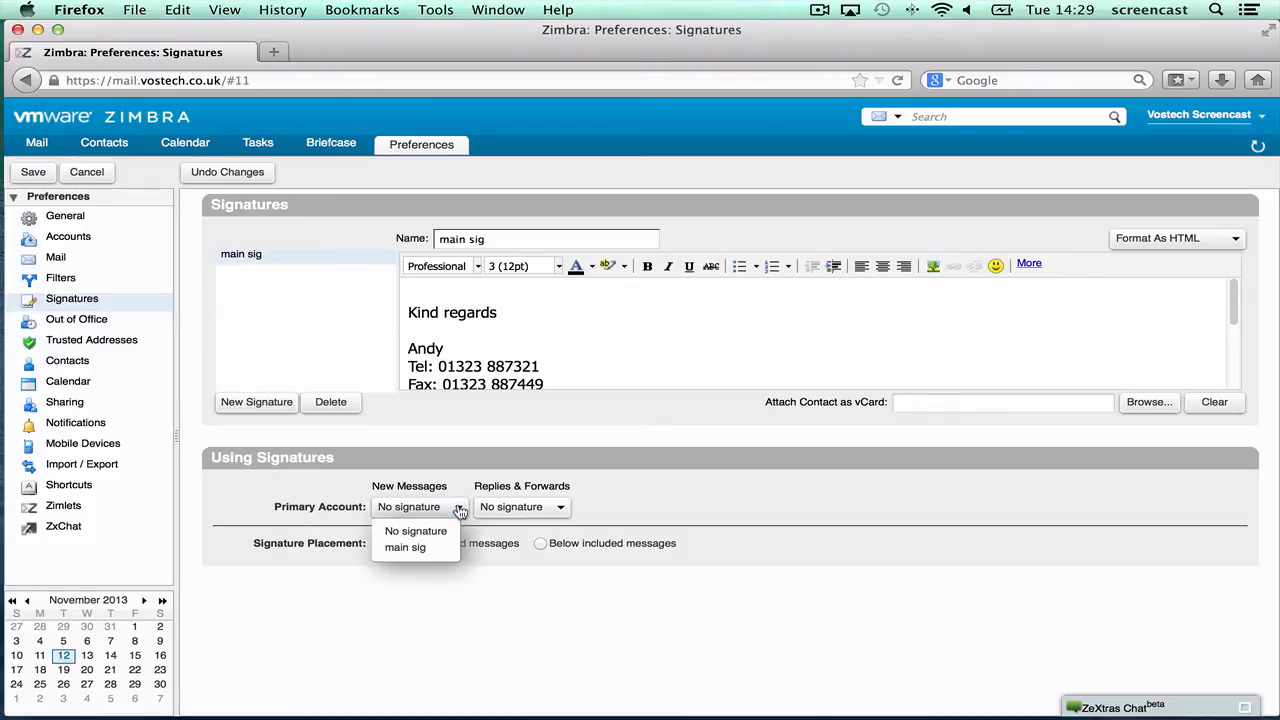
{"action": "left_click", "coordinate": [418, 549]}
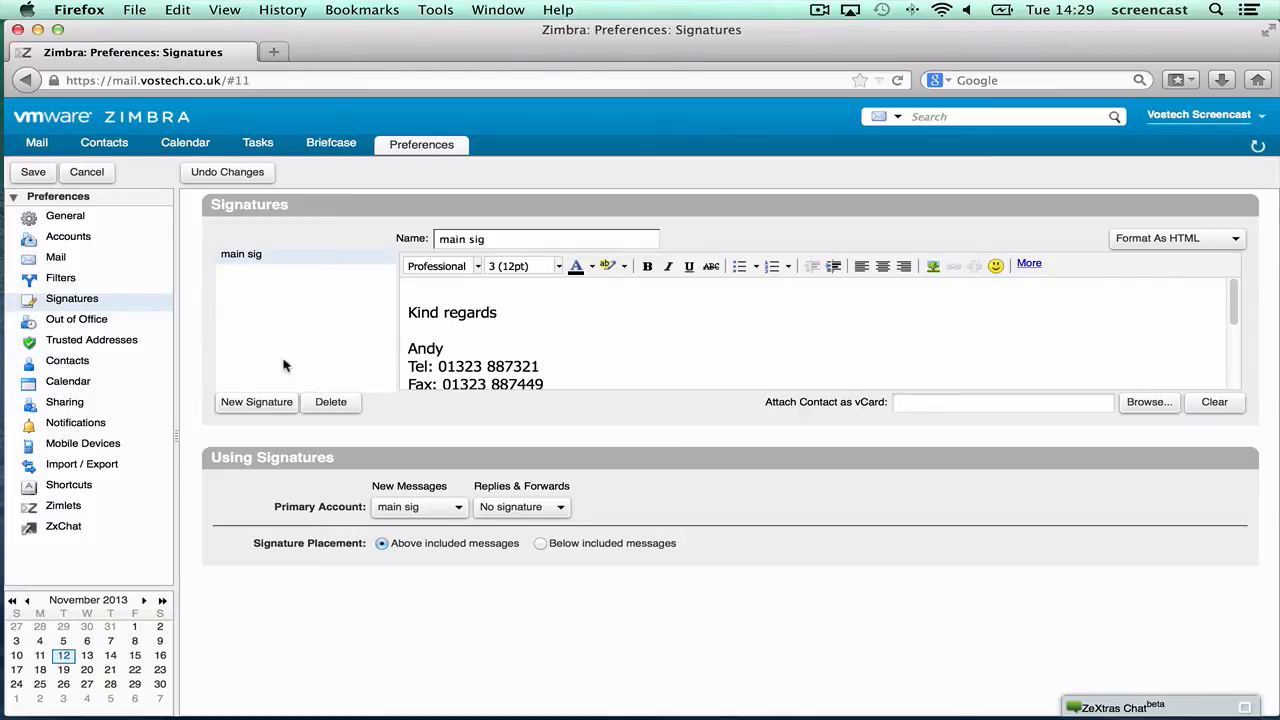
- Add a new signature named 'Reply sig' in HTML format
{"action": "left_click", "coordinate": [257, 404]}
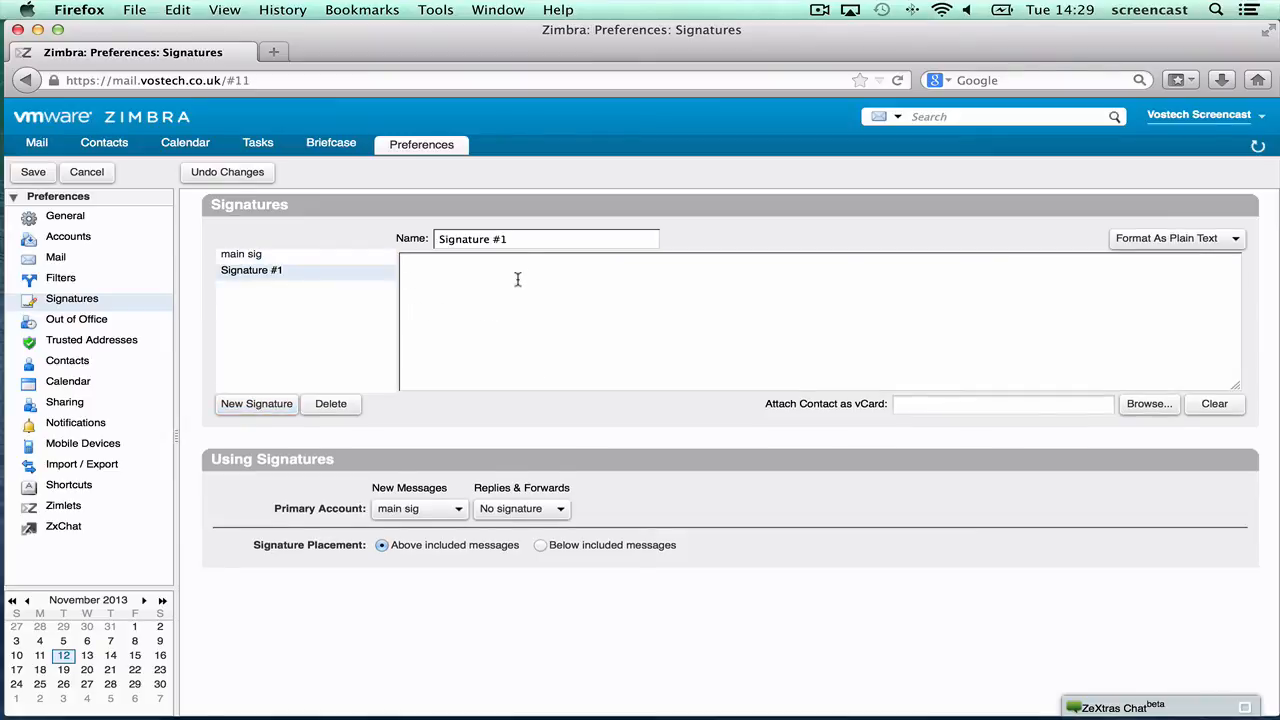
{"action": "left_click_drag", "start_coordinate": [525, 243], "coordinate": [371, 243]}
{"action": "type", "text": "Re"}
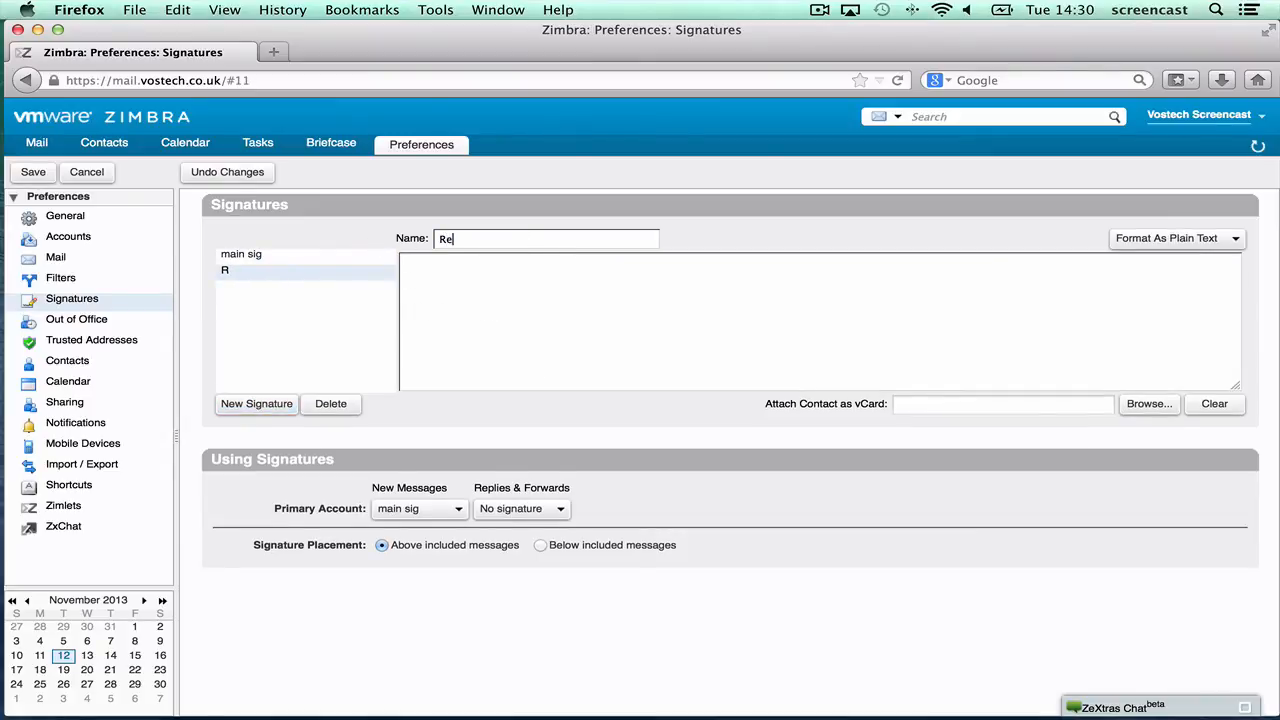
{"action": "type", "text": "ply sig"}
{"action": "left_click", "coordinate": [1182, 238]}
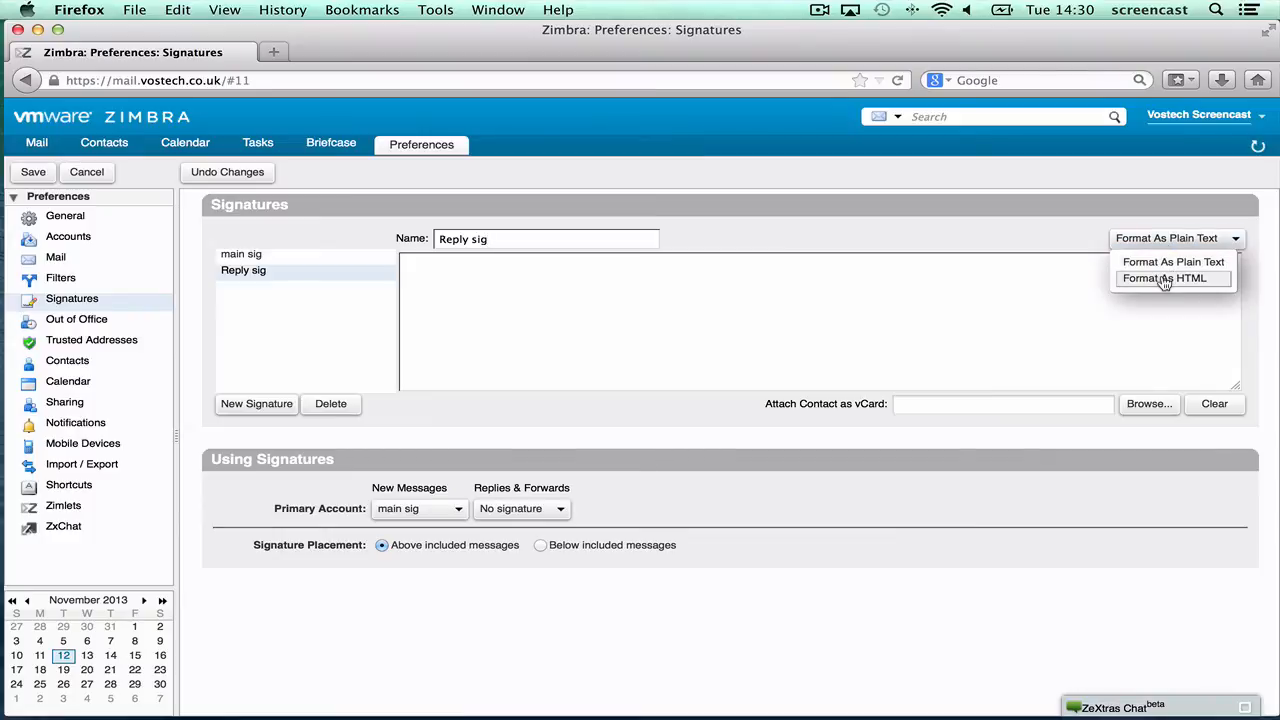
{"action": "left_click", "coordinate": [1164, 280]}
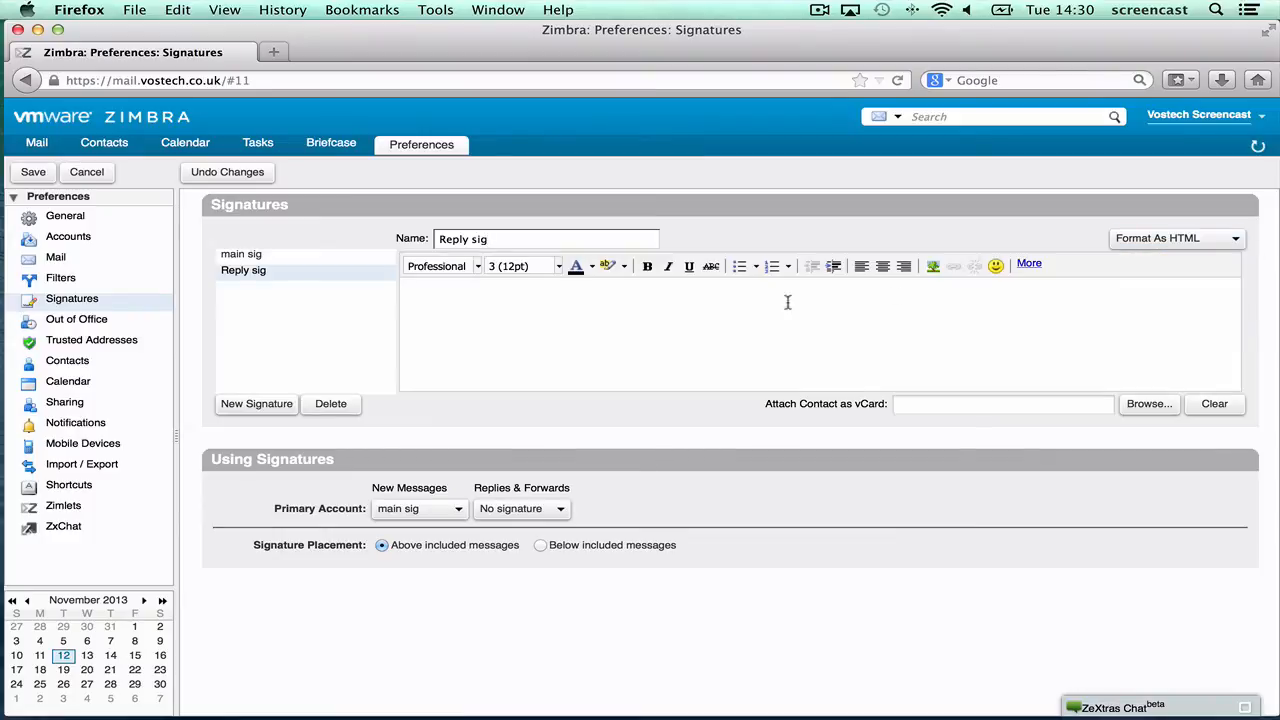
- Write 'Kind regards' and the sender's name on the next line in Reply sig
{"action": "left_click", "coordinate": [591, 312]}
{"action": "type", "text": "Kind regards"}
{"action": "key", "text": "Return"}
{"action": "type", "text": "Andy"}
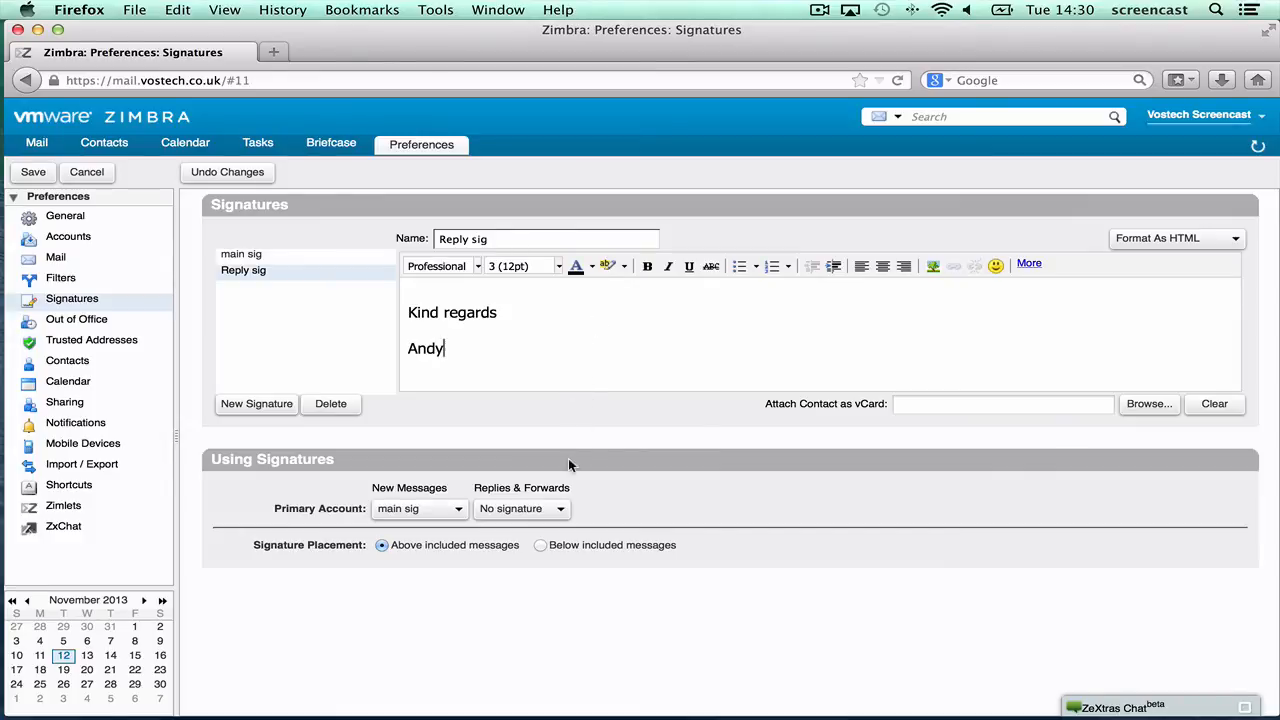
- Assign Reply sig to Replies & Forwards and save the preferences
{"action": "left_click", "coordinate": [555, 510]}
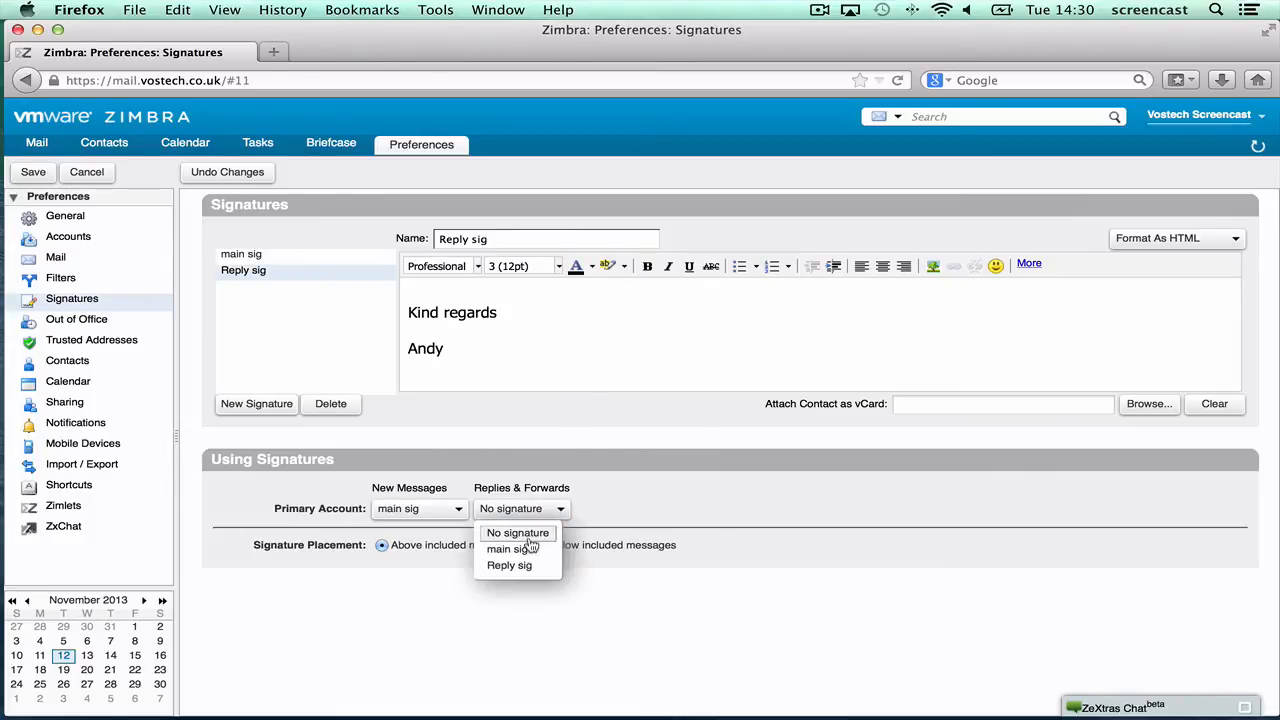
{"action": "left_click", "coordinate": [512, 565]}
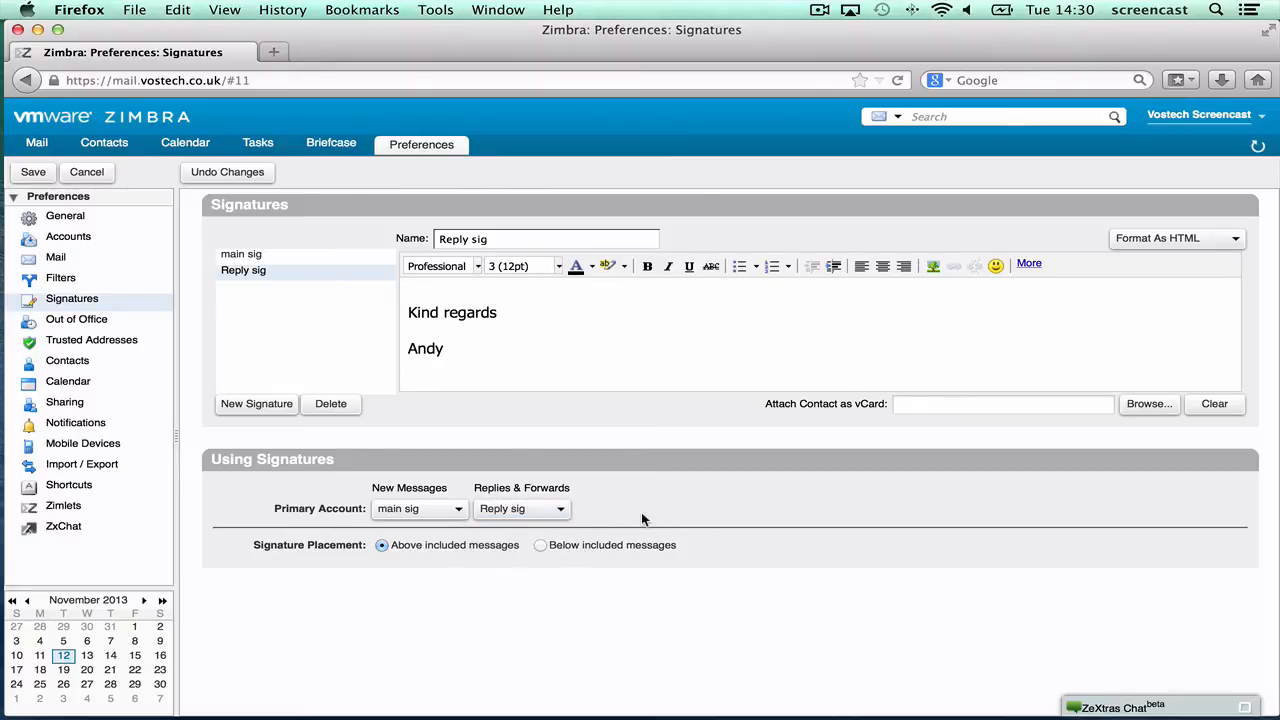
{"action": "left_click", "coordinate": [33, 173]}
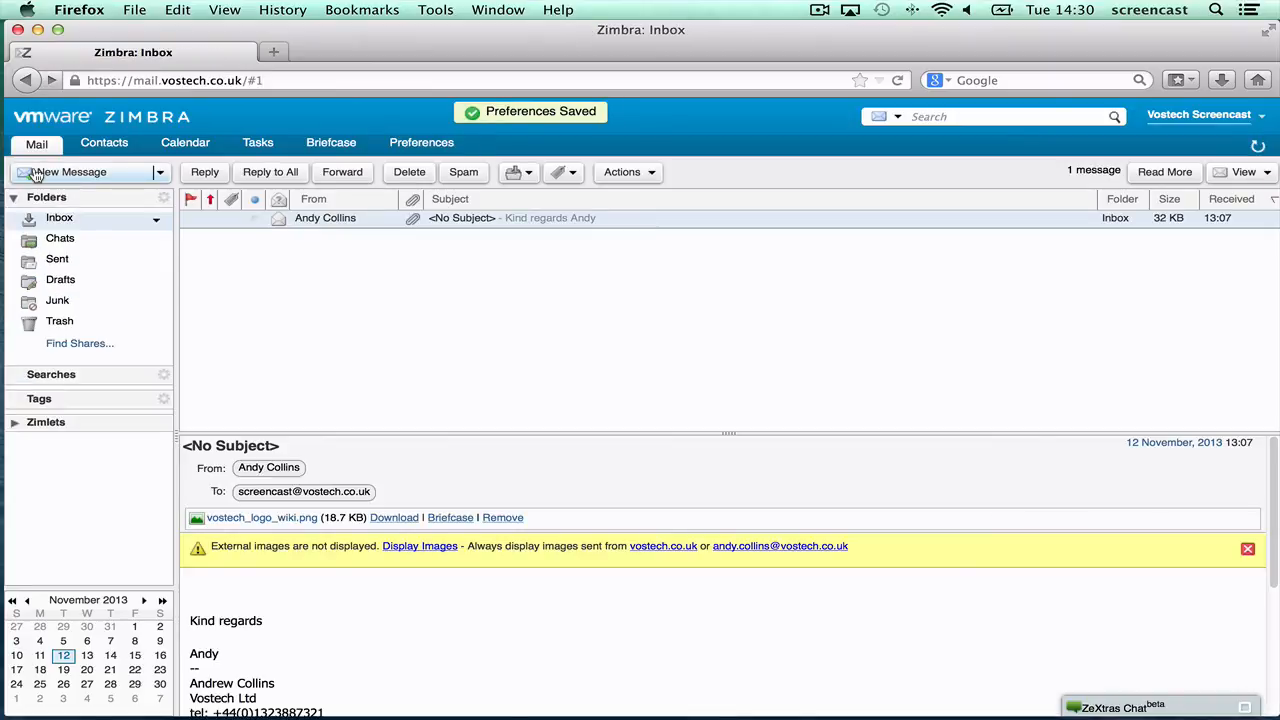
- Back in Signatures preferences, make the sender's name bold in main sig
{"action": "left_click", "coordinate": [421, 144]}
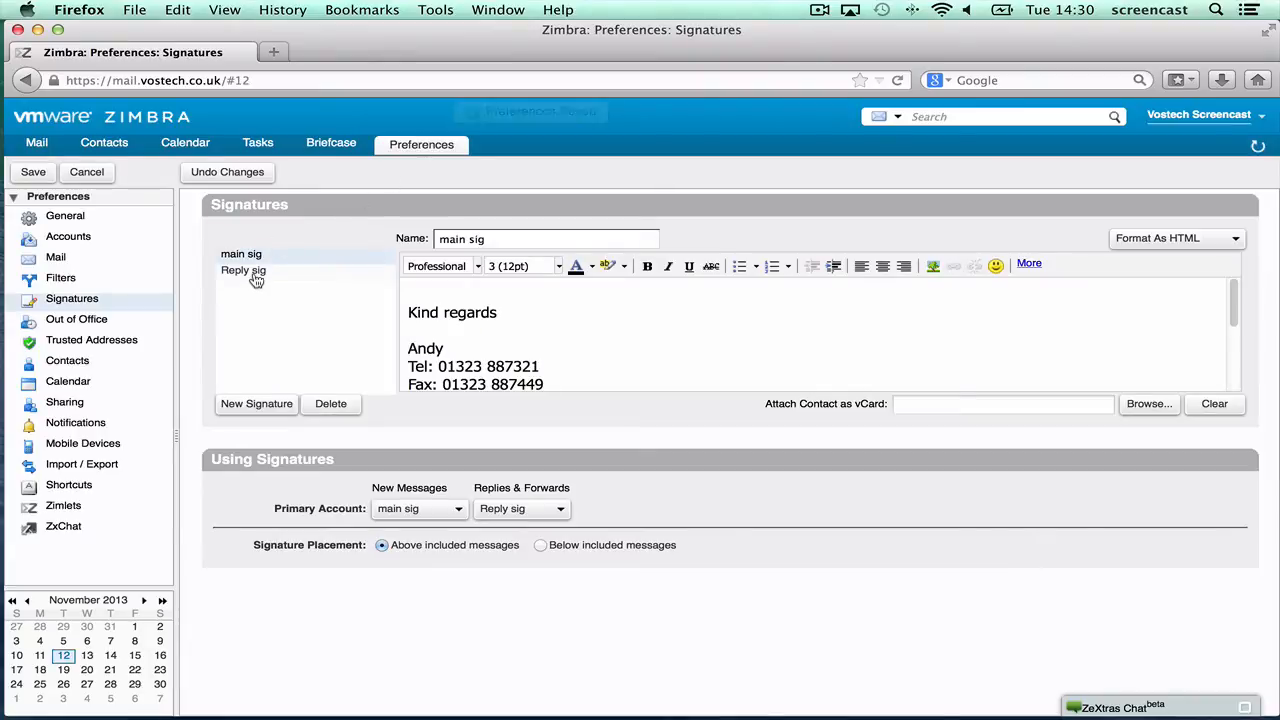
{"action": "left_click", "coordinate": [251, 271]}
{"action": "left_click", "coordinate": [252, 256]}
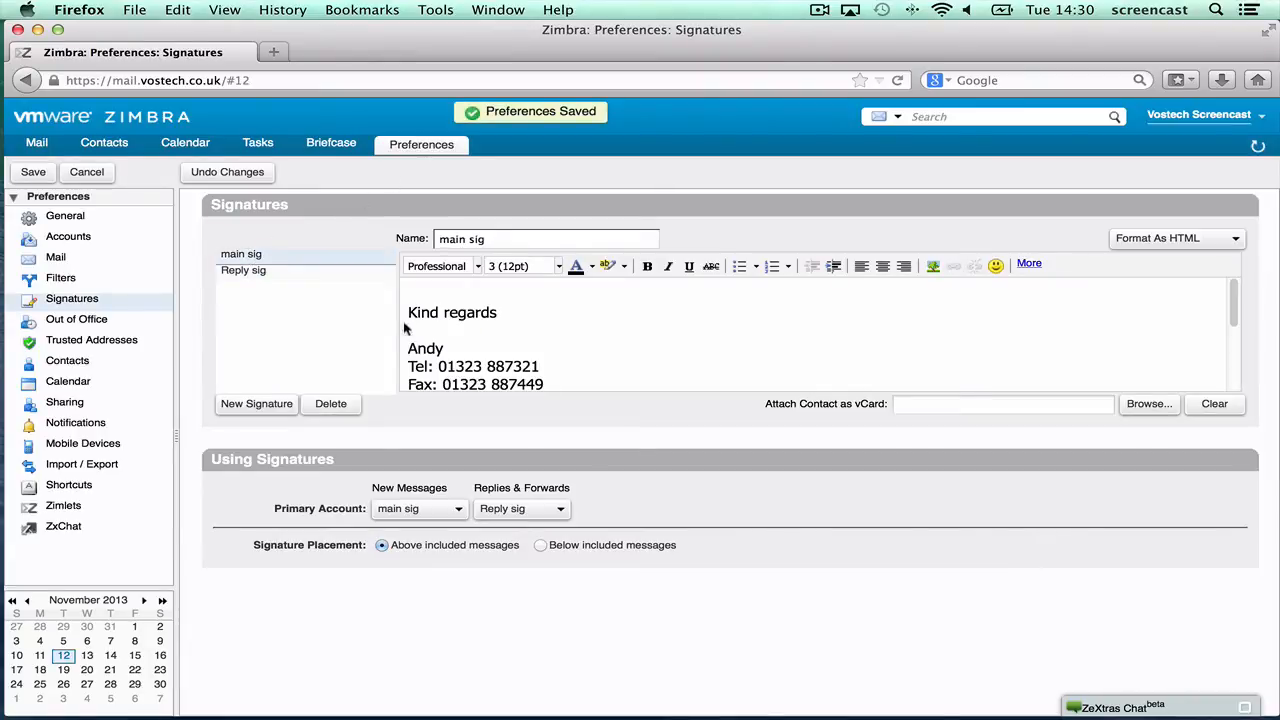
{"action": "double_click", "coordinate": [428, 350]}
{"action": "left_click", "coordinate": [647, 266]}
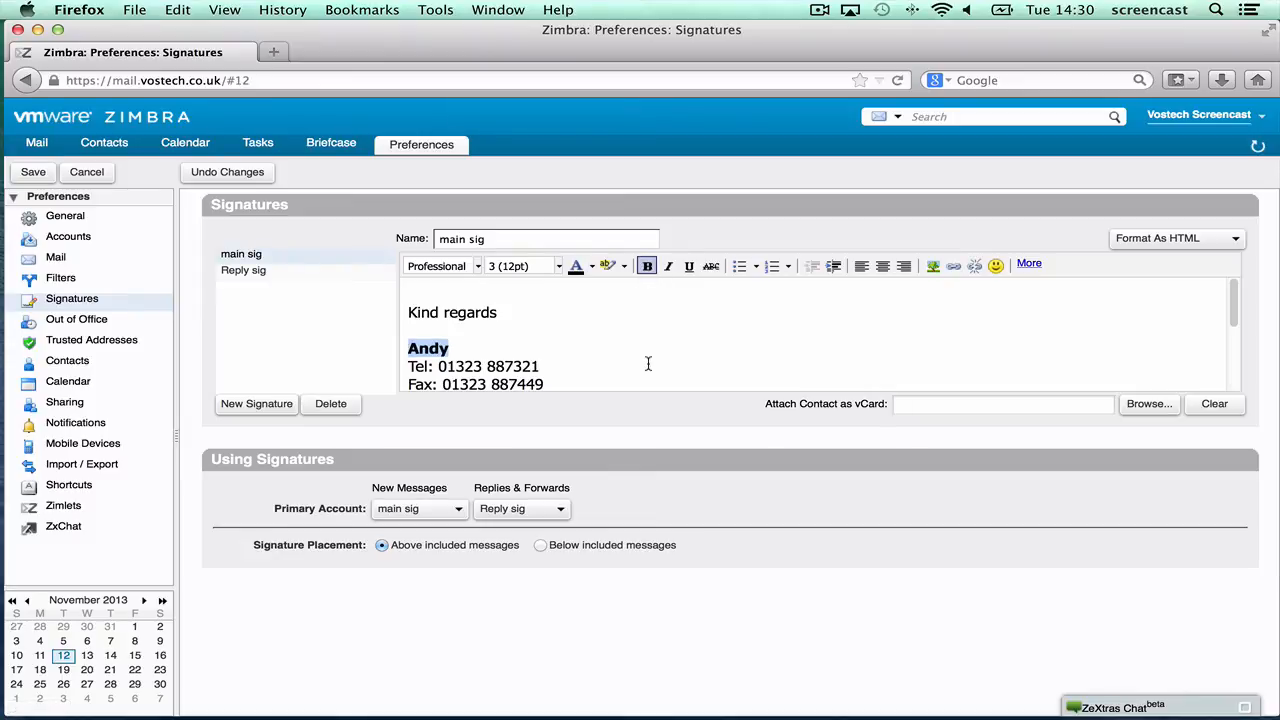
- Make the sender's name bold in Reply sig and save
{"action": "left_click", "coordinate": [248, 271]}
{"action": "double_click", "coordinate": [427, 347]}
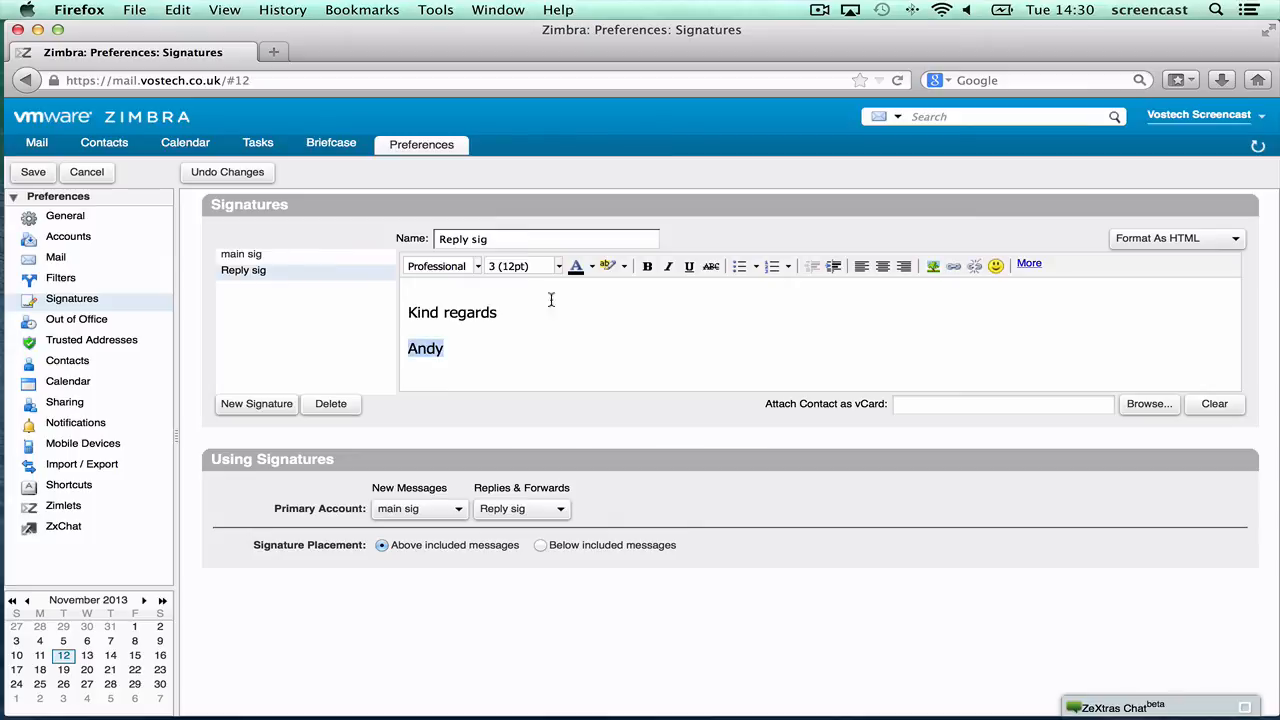
{"action": "left_click", "coordinate": [647, 266]}
{"action": "left_click", "coordinate": [35, 176]}
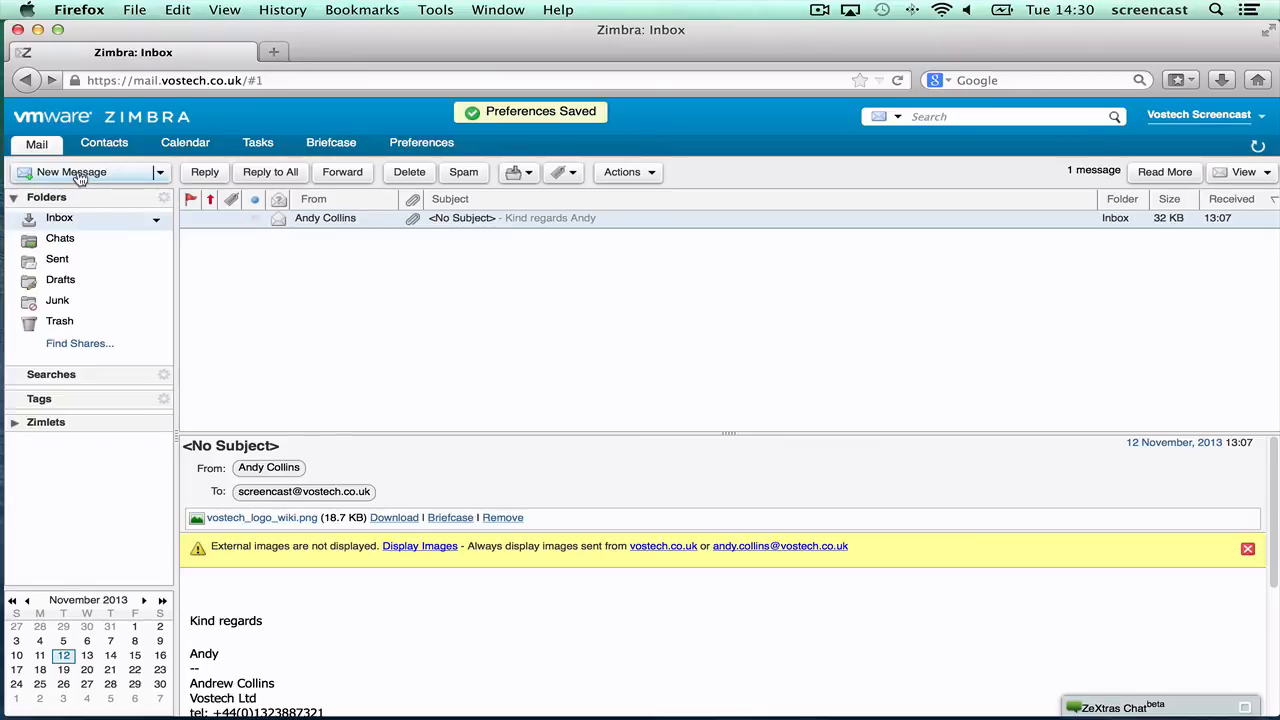
- Check main sig in a cancelled new message, then confirm Reply sig appears in a reply
{"action": "left_click", "coordinate": [80, 174]}
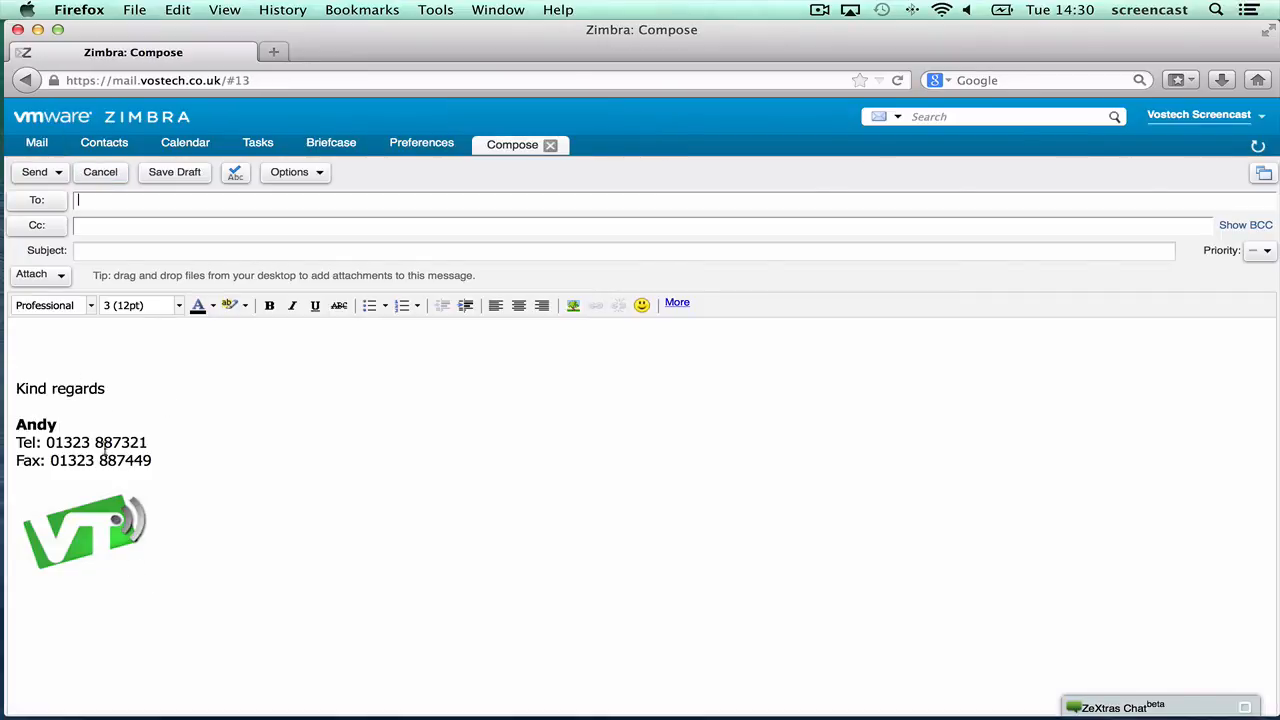
{"action": "left_click", "coordinate": [104, 178]}
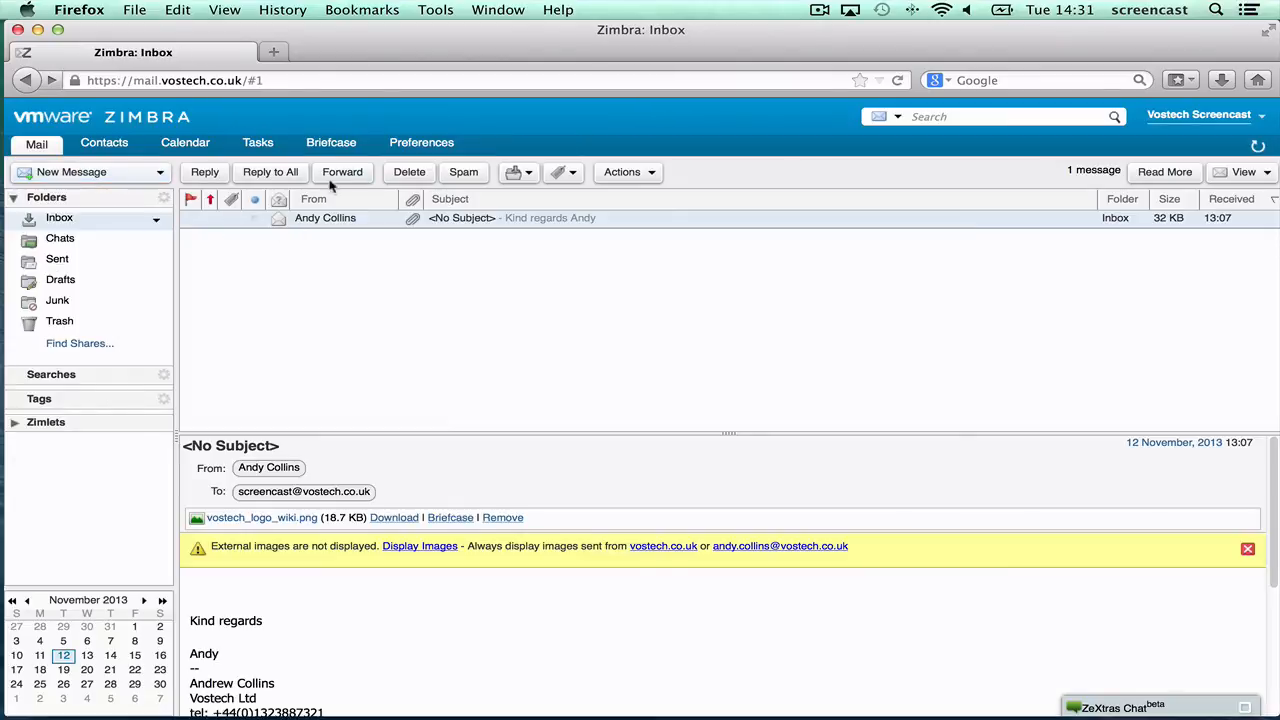
{"action": "left_click", "coordinate": [204, 172]}
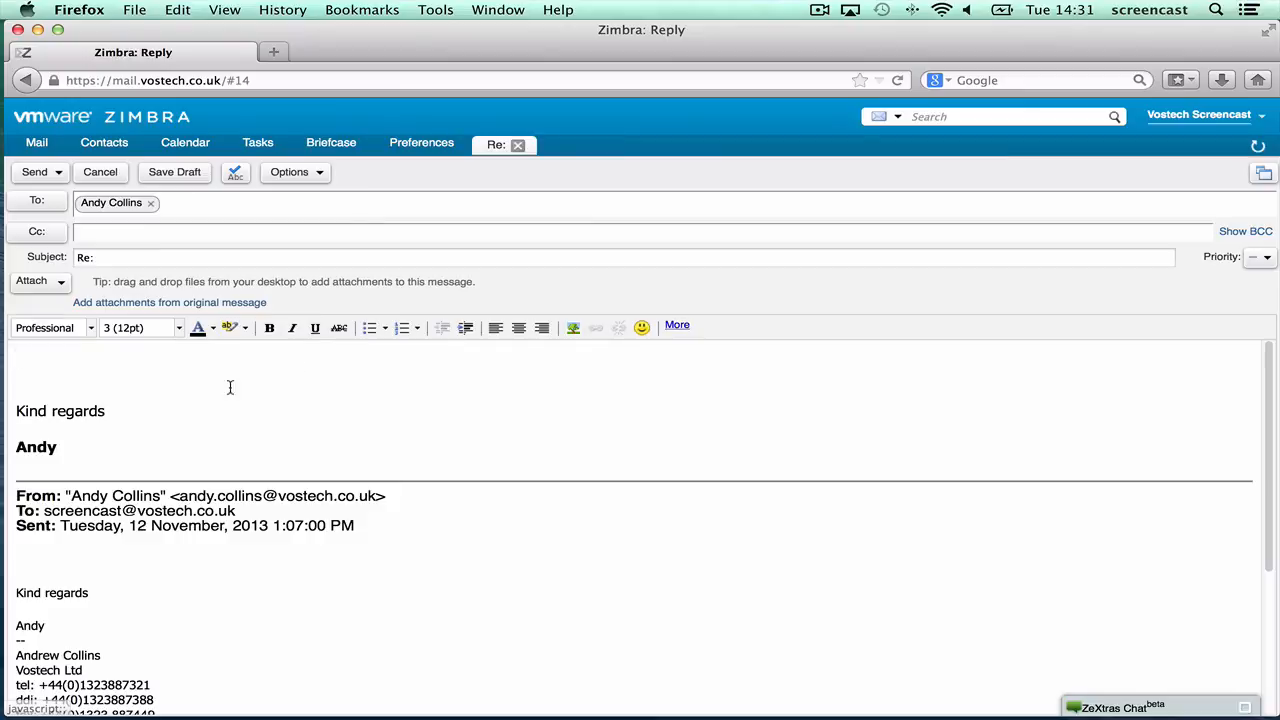
{"action": "left_click_drag", "start_coordinate": [97, 454], "coordinate": [17, 403]}
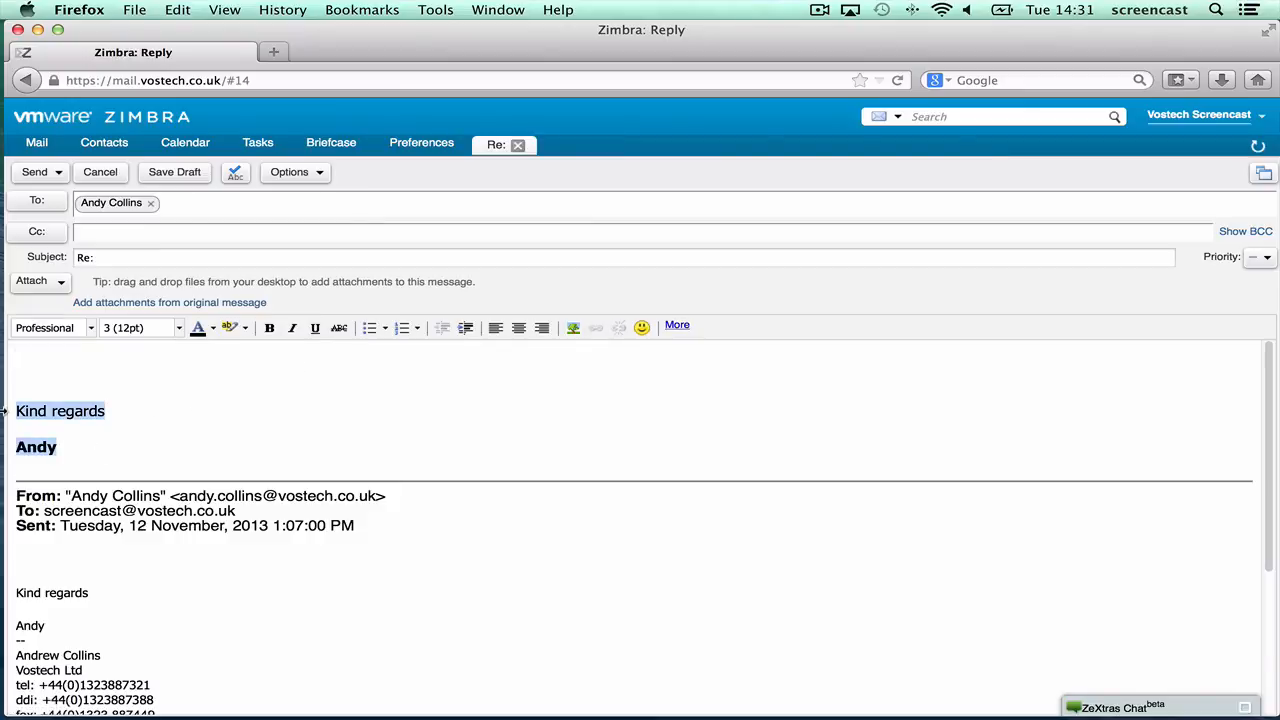